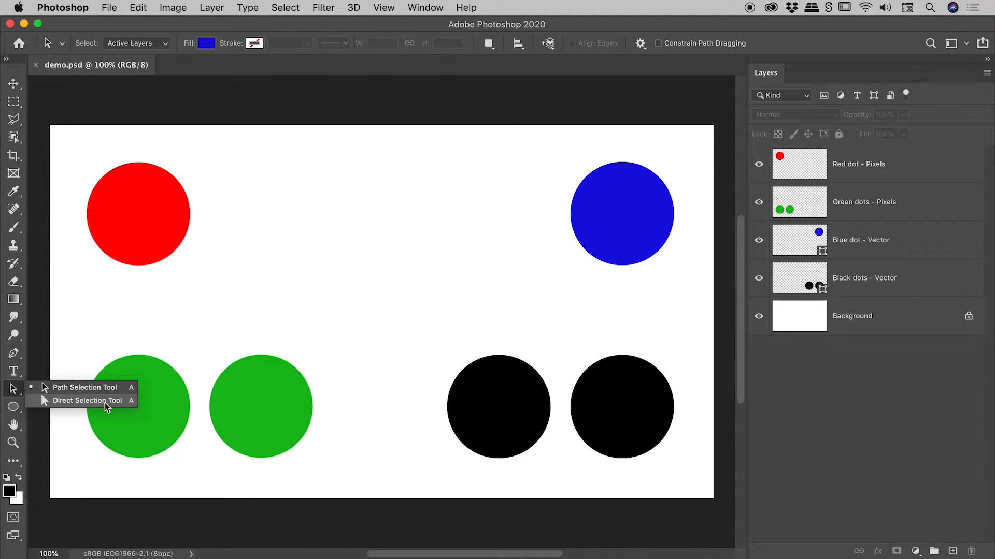
Step: Hide the red, green, blue and black dot layers, and show and select only the Red dot - Pixels layer
click(15, 392)
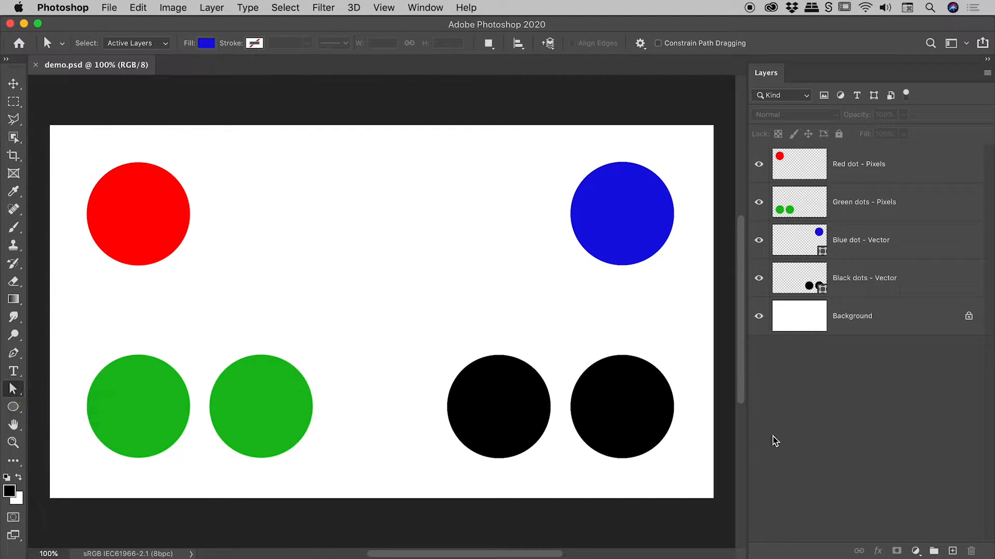
drag(759, 164, 758, 273)
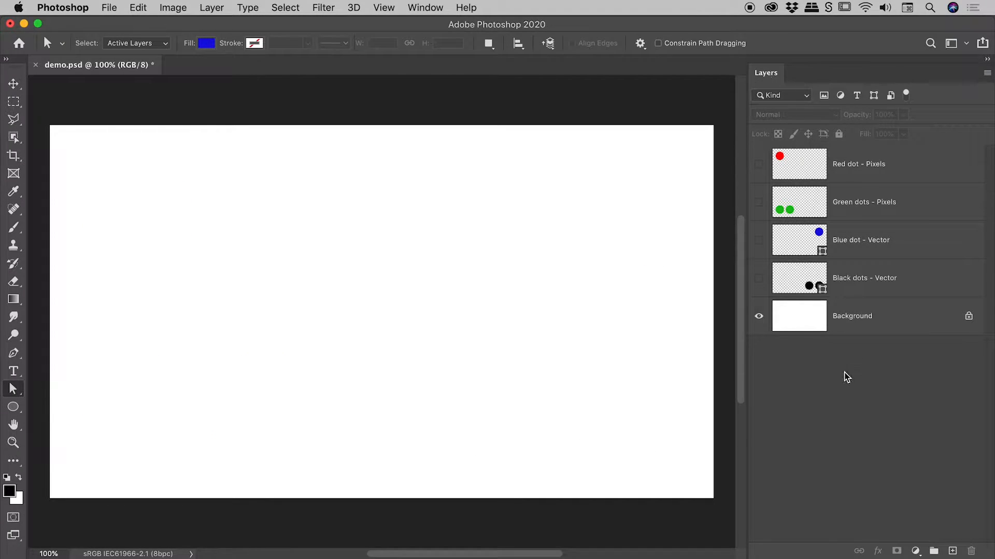
click(759, 165)
click(906, 163)
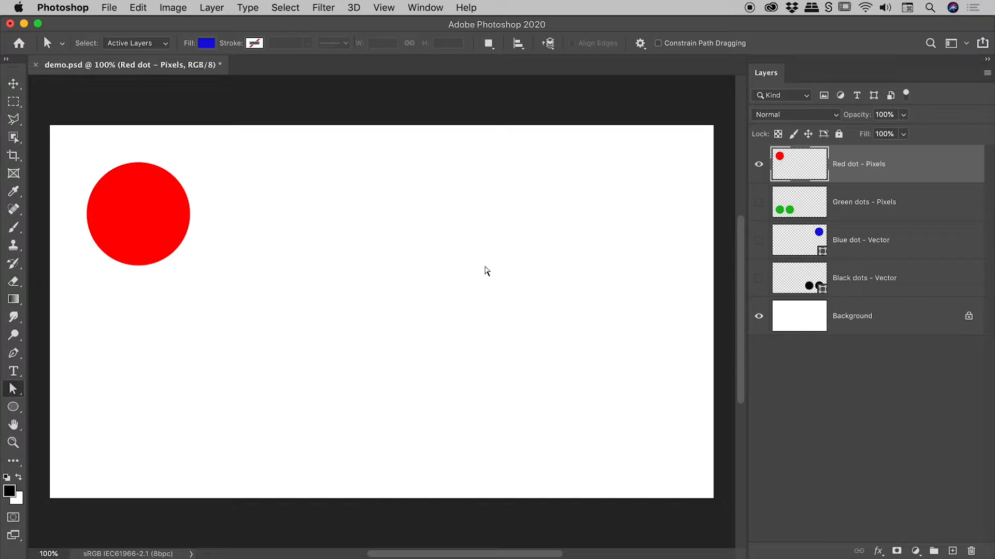
Step: Activate the Brush tool, and show and select the Green dots - Pixels layer
key(b)
right_click(18, 229)
click(86, 226)
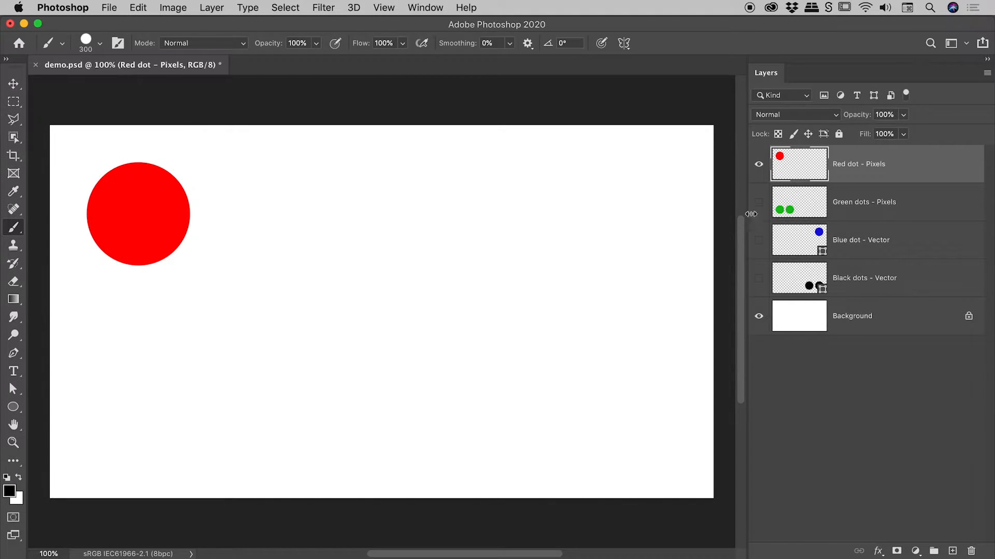
click(758, 202)
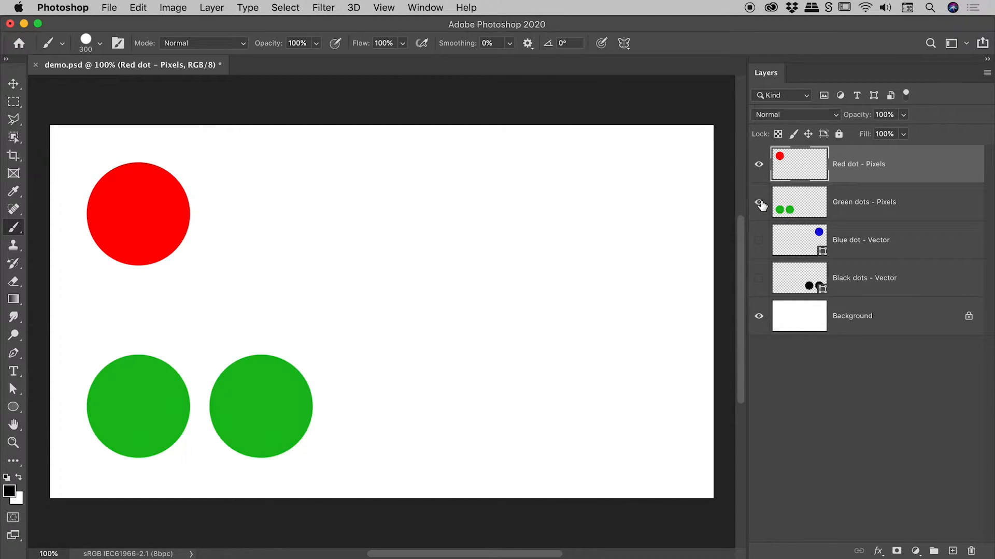
click(789, 204)
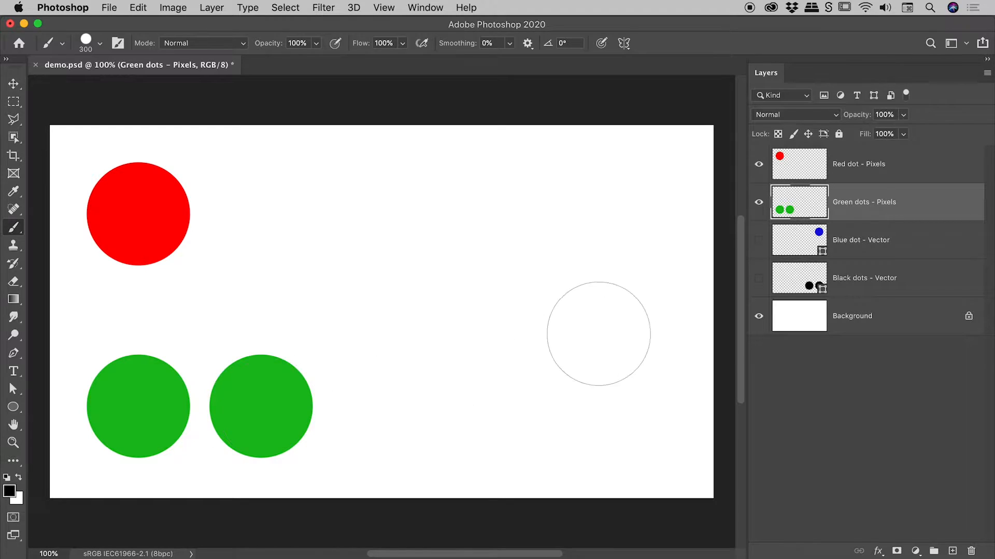
Step: Show and select the Blue dot - Vector layer, and activate the Ellipse tool in Shape mode
click(758, 240)
click(810, 244)
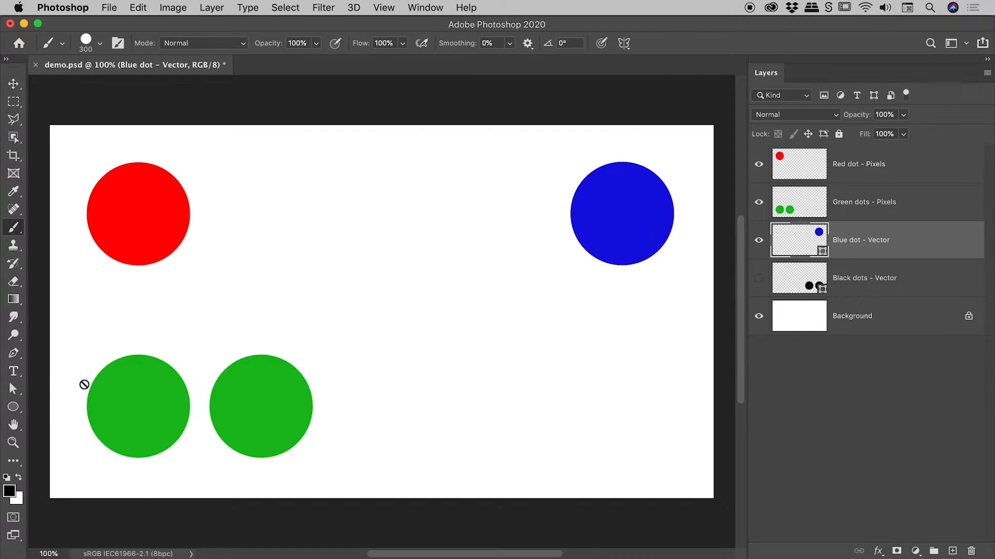
click(13, 407)
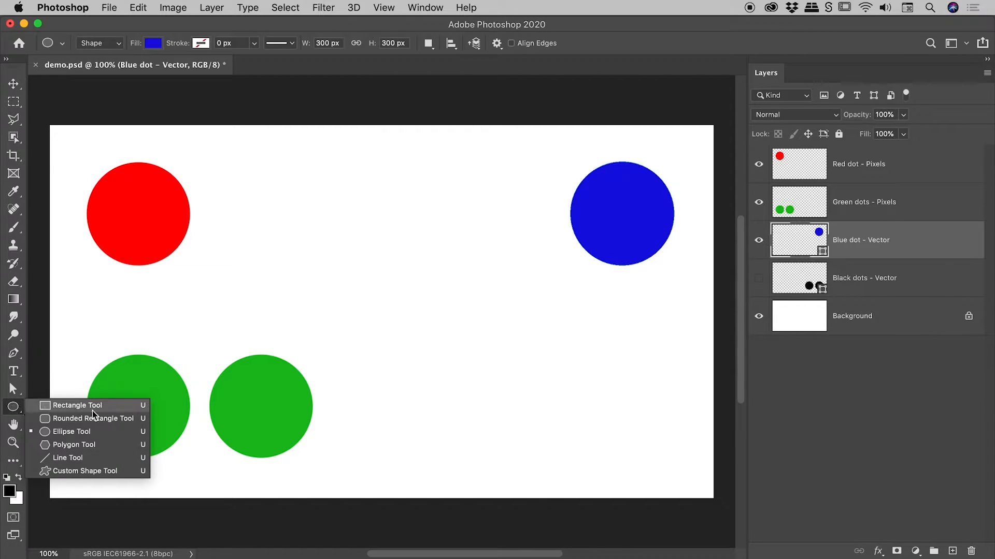
click(111, 434)
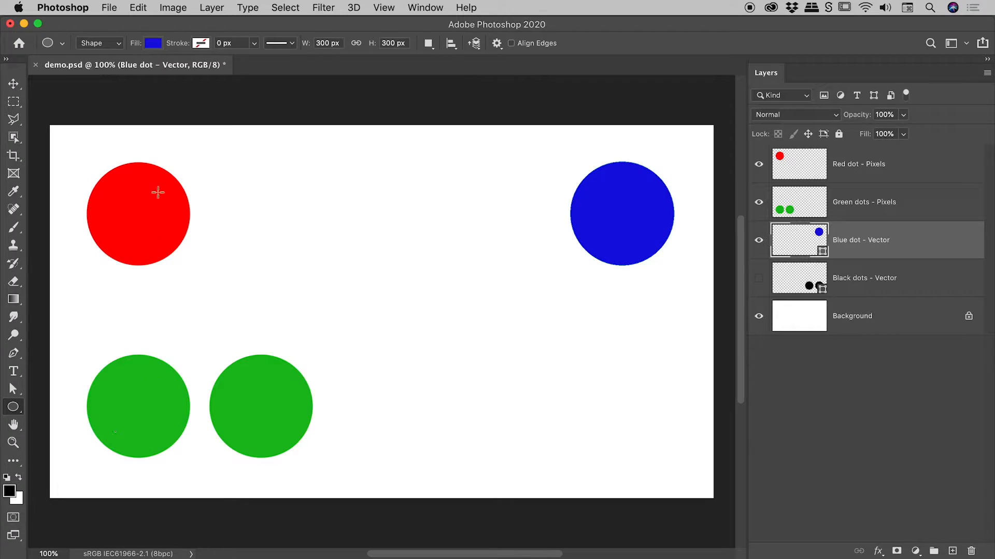
click(119, 44)
click(121, 42)
Step: Show and select the Black dots - Vector layer, and deselect all layers
click(759, 279)
click(791, 278)
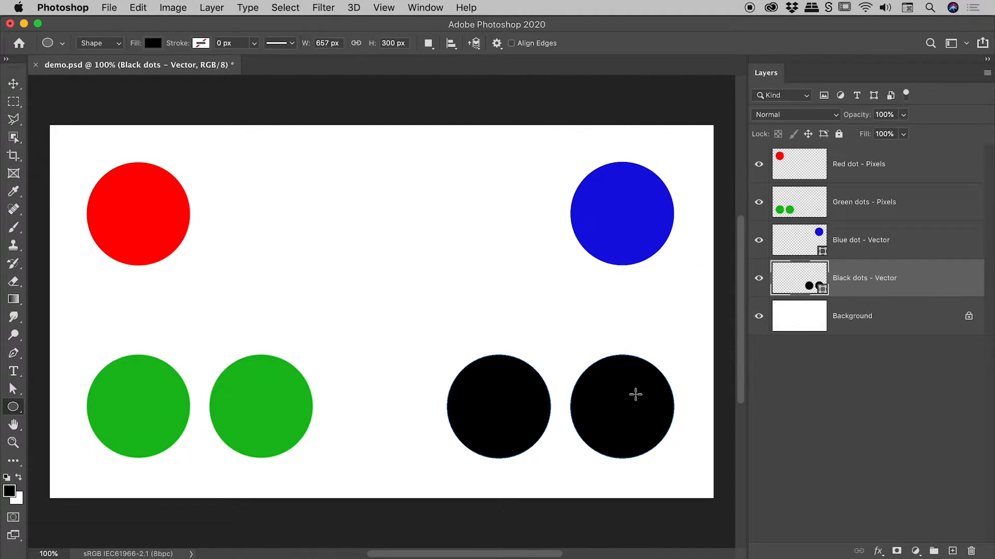
click(803, 382)
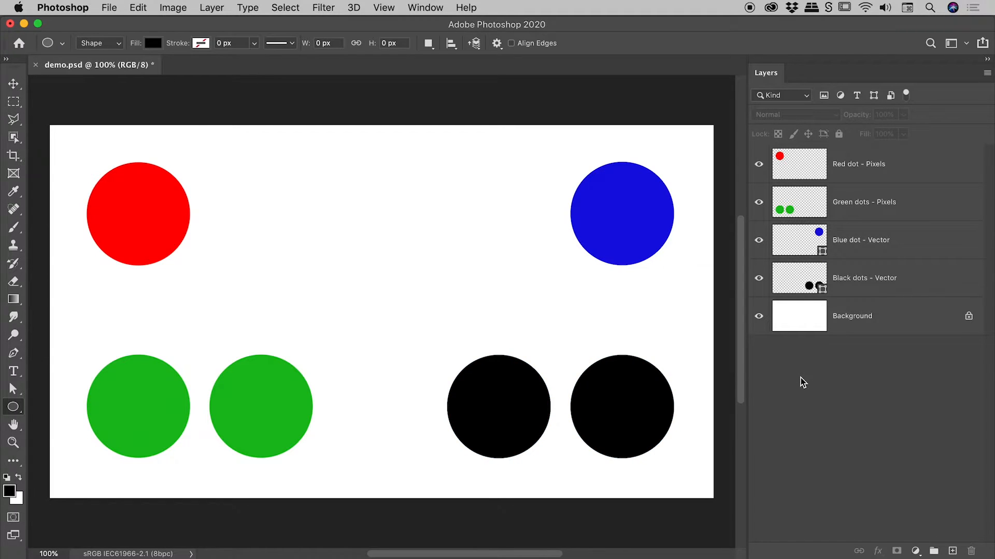
Step: Activate the Move tool and try to move the red dot with no layer selected
click(14, 84)
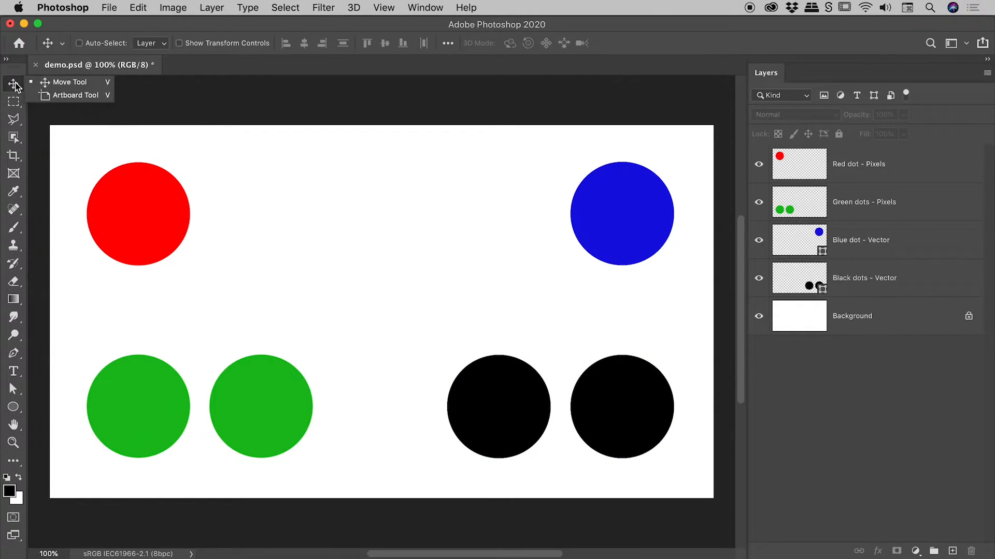
click(85, 83)
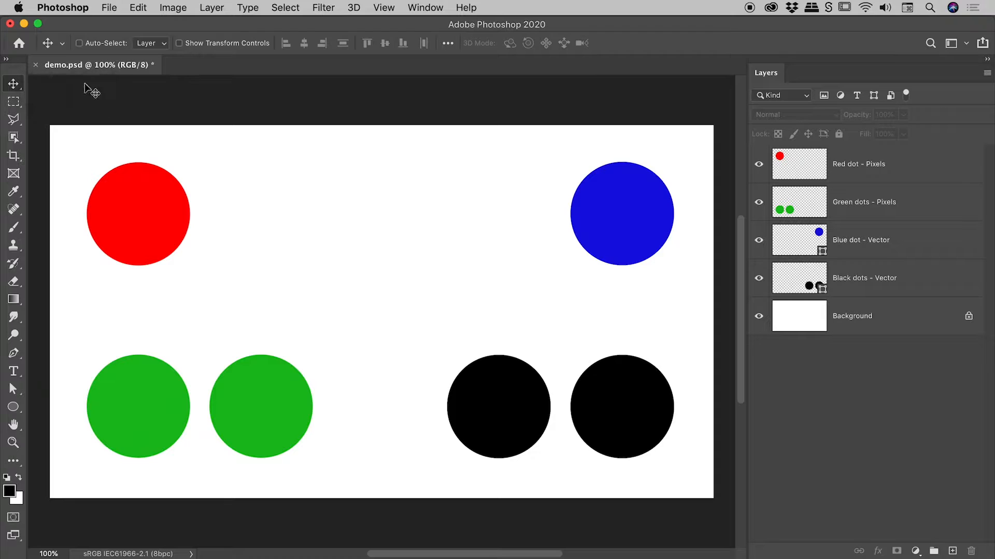
click(148, 221)
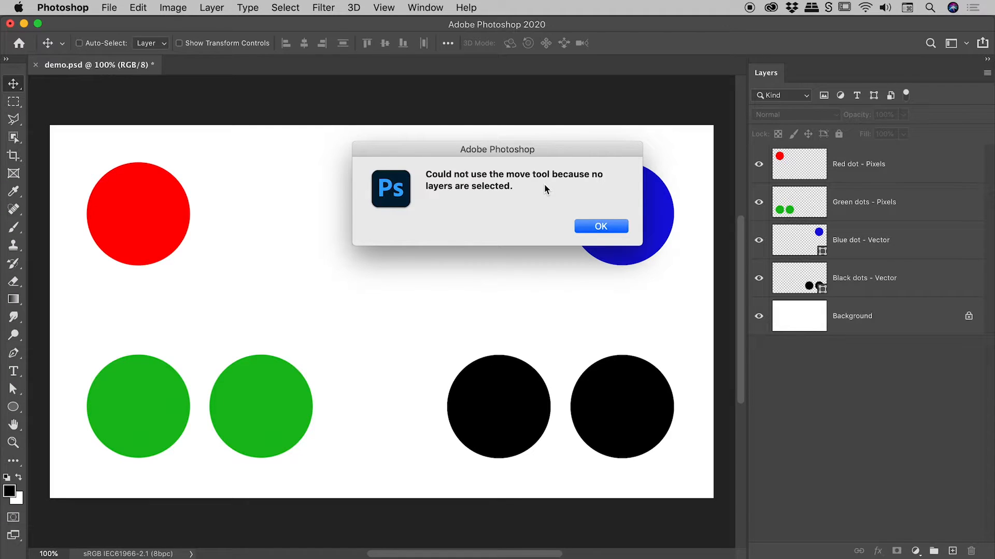
click(599, 228)
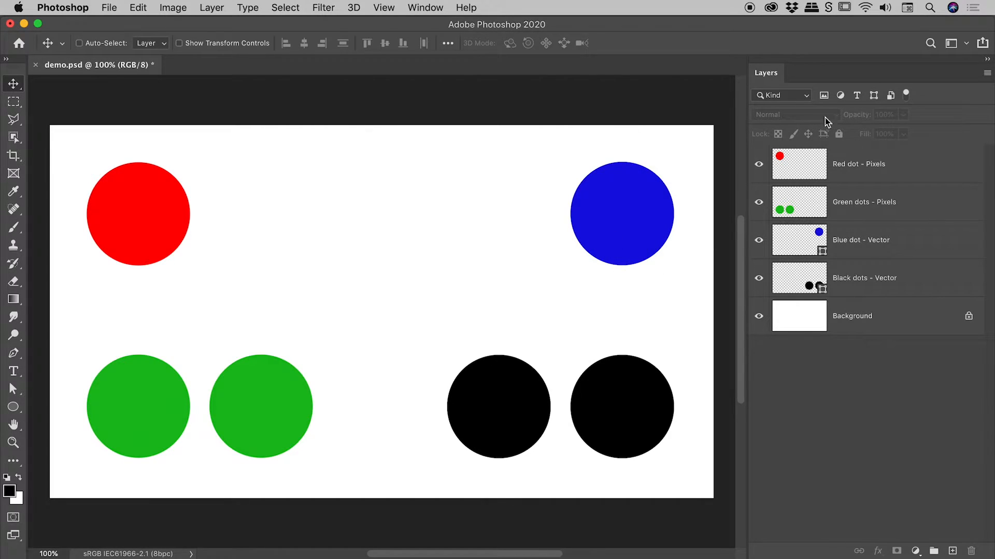
Step: Select the Red dot - Pixels layer and move the red dot to the right until it sits above the green dots
click(891, 166)
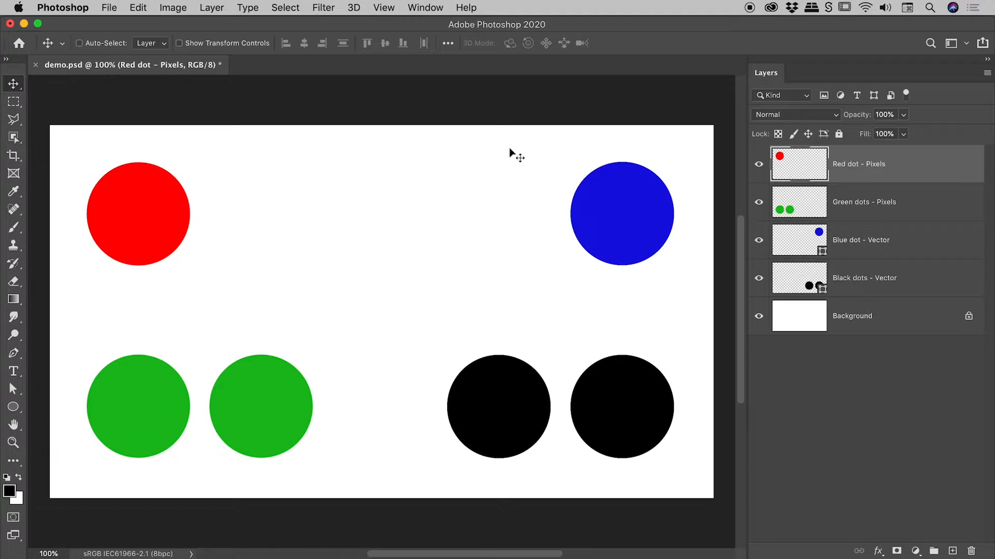
drag(154, 200, 280, 203)
drag(248, 402, 277, 387)
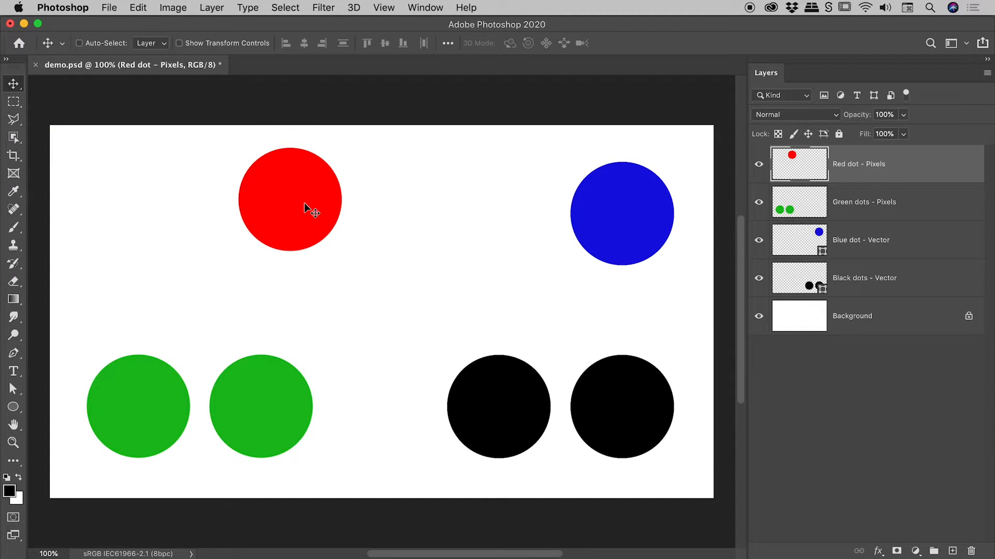
Step: Move the Green dots - Pixels layer up and to the right, and the Blue dot - Vector layer to the left
click(917, 200)
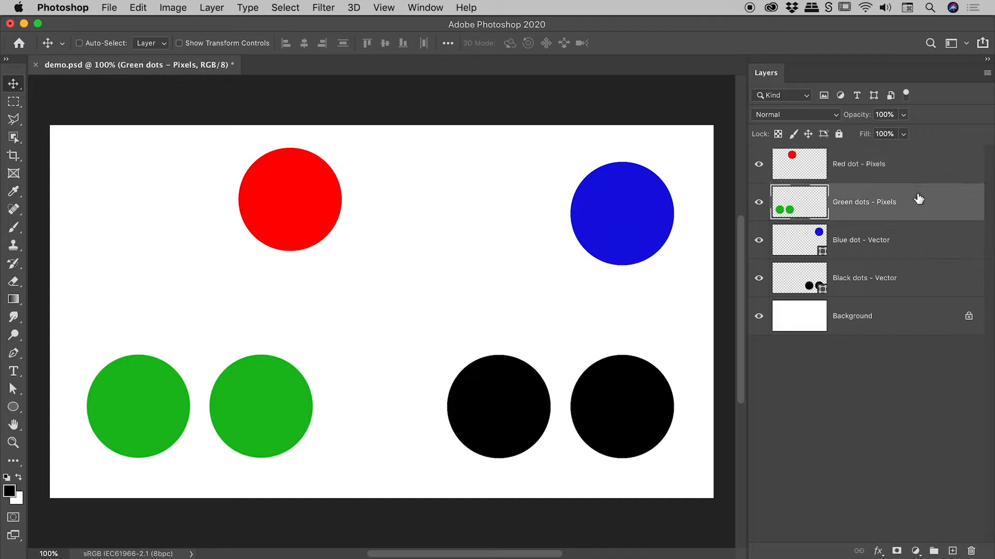
drag(244, 419, 324, 349)
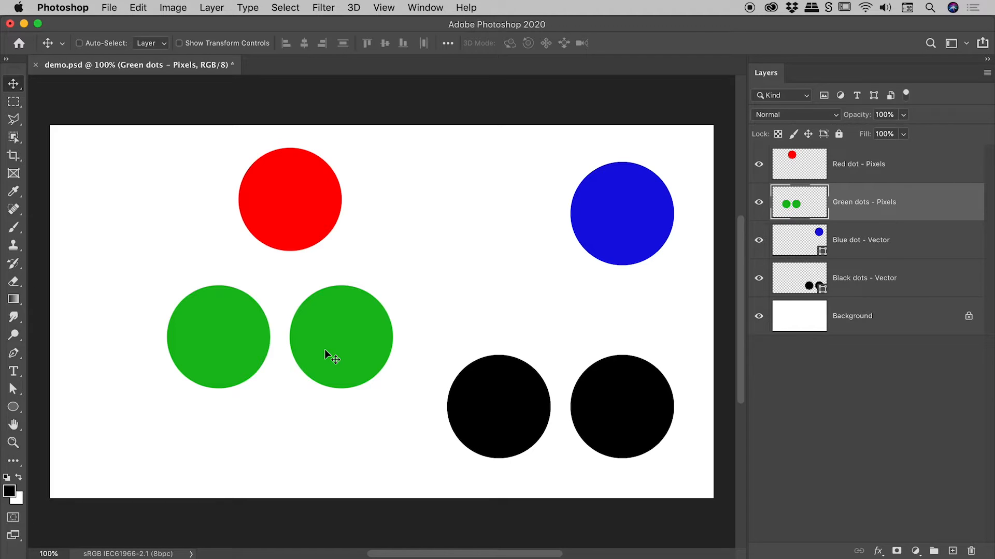
click(845, 240)
drag(632, 221, 496, 235)
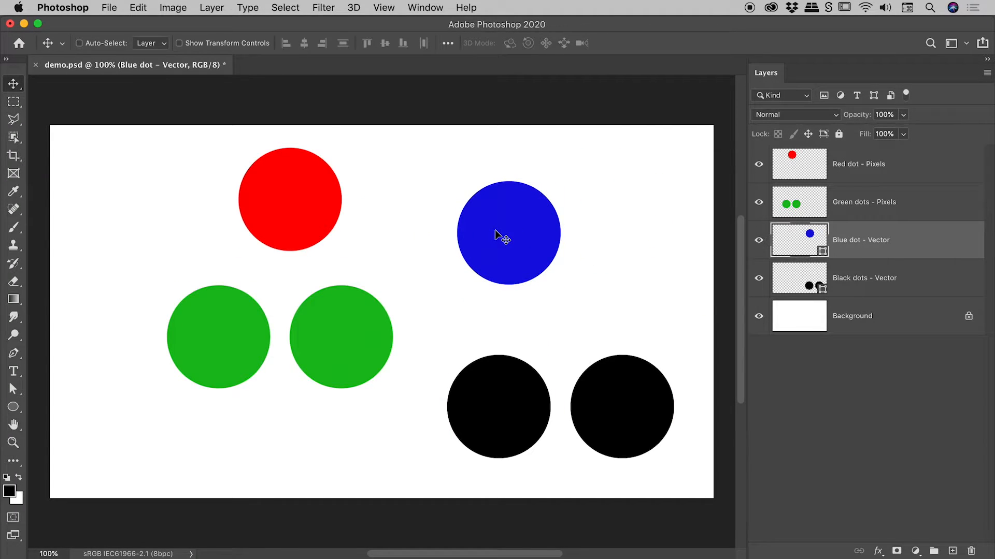
Step: Return the dots to their starting positions and enable Auto-Select for the Move tool with no layer selected
right_click(15, 85)
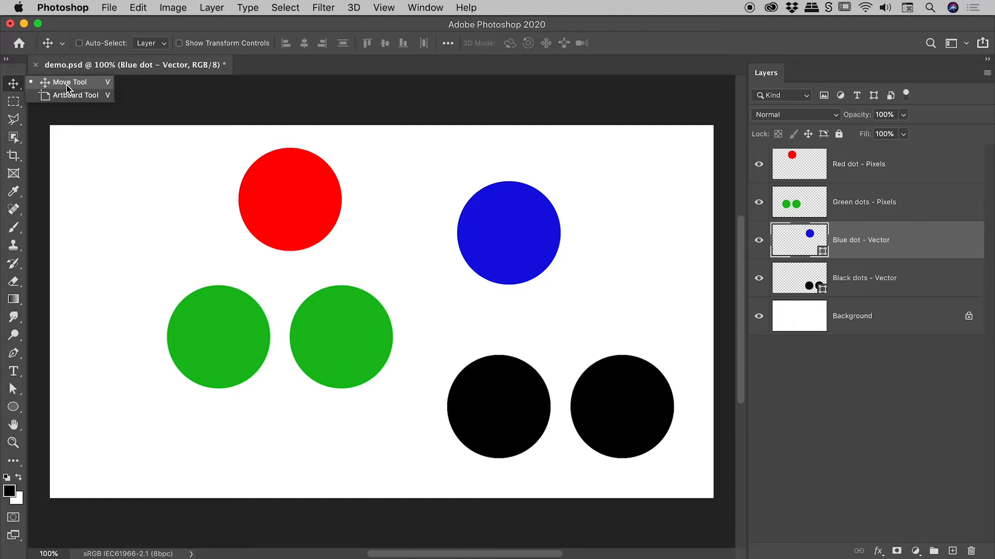
click(67, 85)
drag(231, 255, 344, 236)
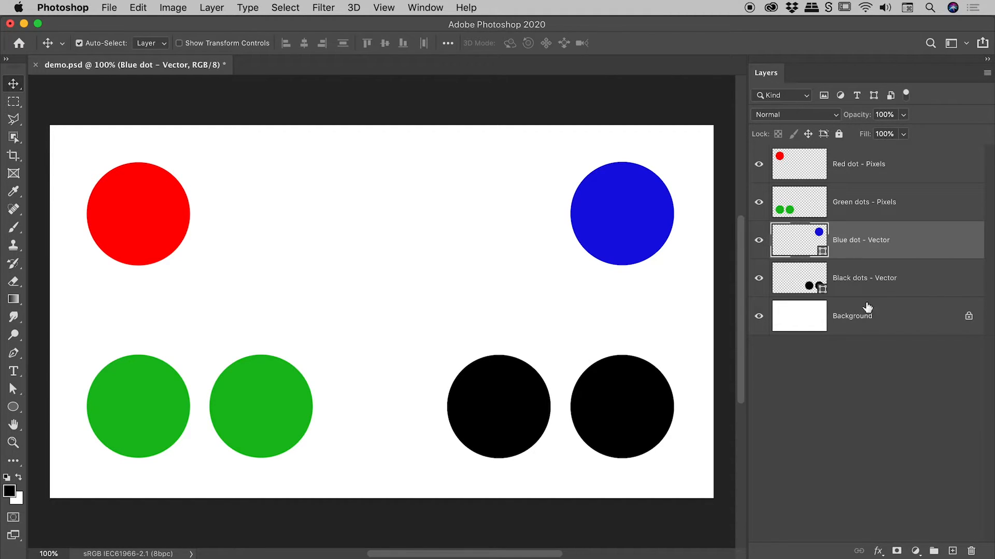
click(897, 437)
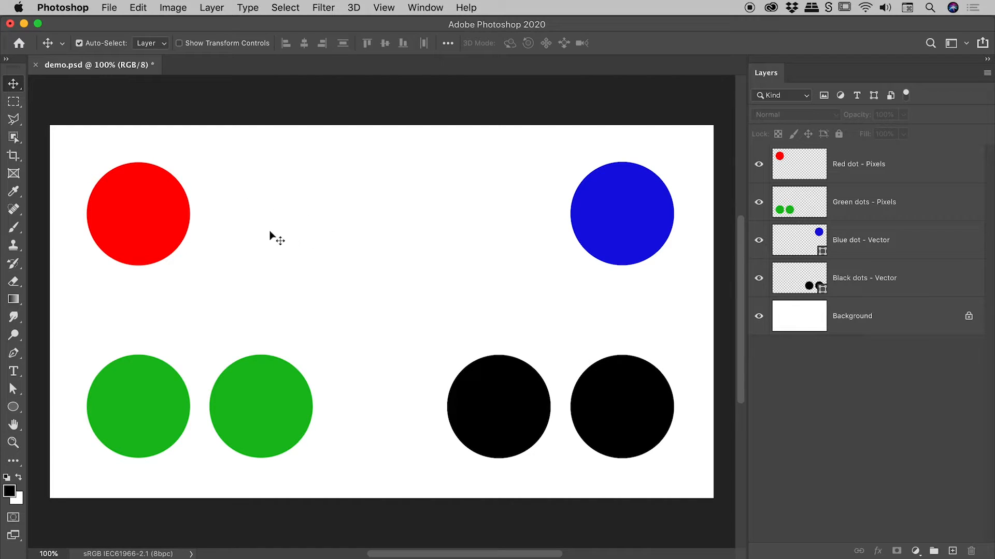
Step: Using Auto-Select, move the red dot, blue dot, green dots and black dots toward the canvas centre directly on the canvas
drag(151, 216, 326, 216)
drag(641, 228, 494, 240)
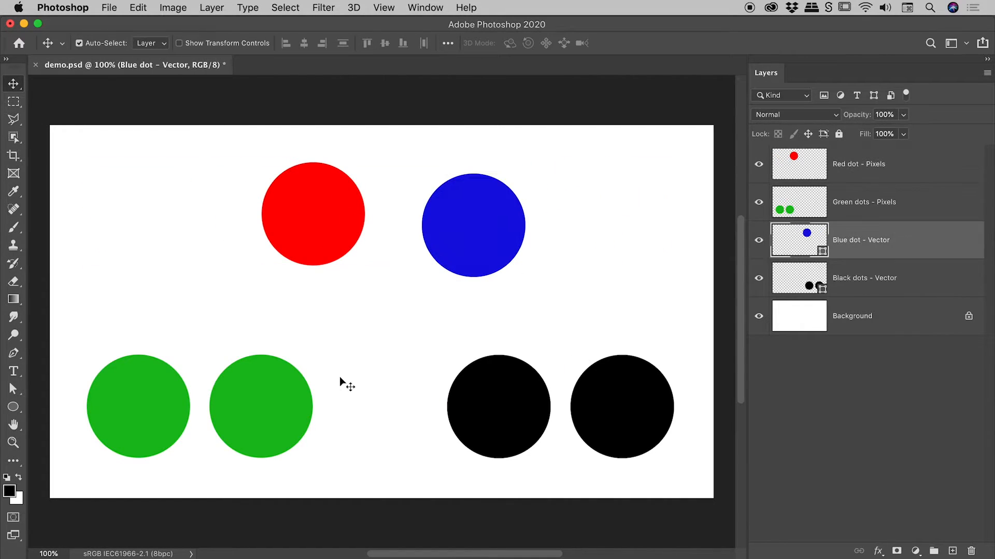
drag(269, 399, 250, 304)
drag(521, 414, 397, 385)
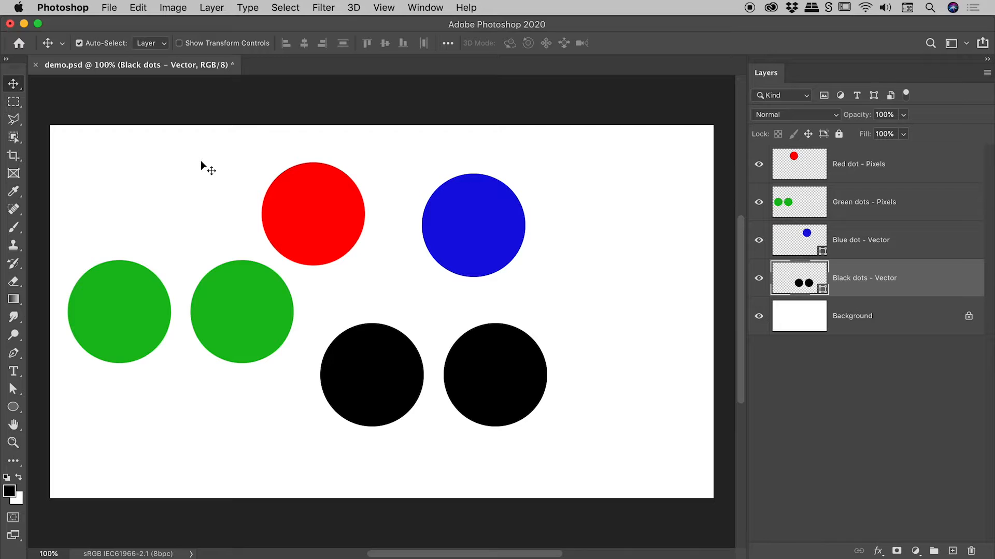
Step: Undo the moves of all four dot layers
key(super+z)
key(super+z)
key(super+z)
key(super+z)
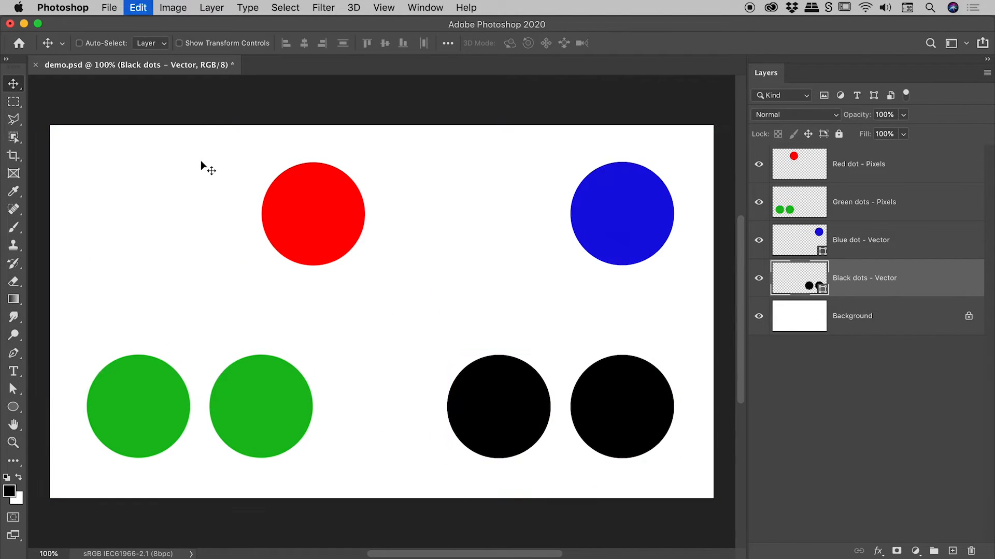
key(super)
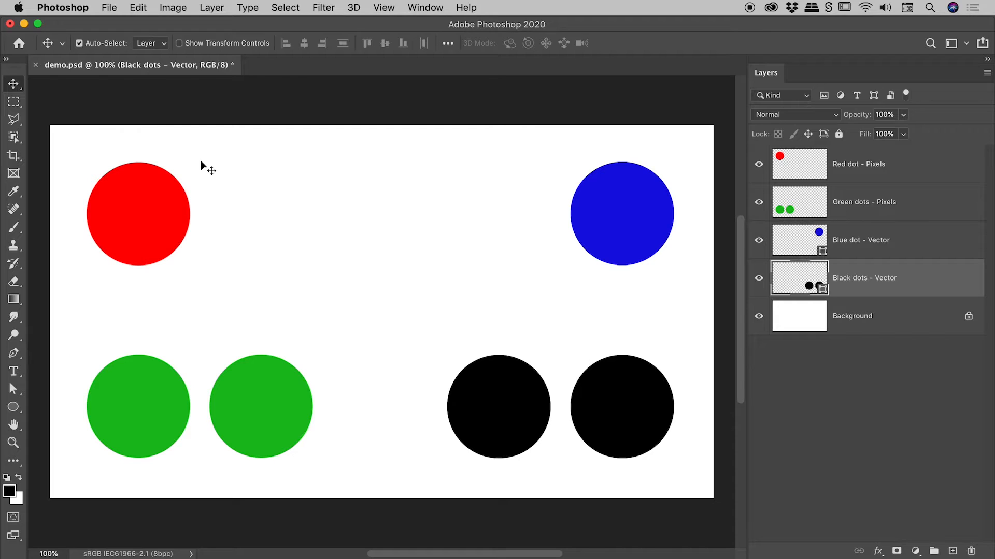
Step: Toggle Auto-Select, move the red dot right and the black dots up and to the left, and undo both moves
click(93, 45)
click(88, 47)
click(166, 222)
drag(166, 223, 266, 223)
drag(479, 388, 391, 313)
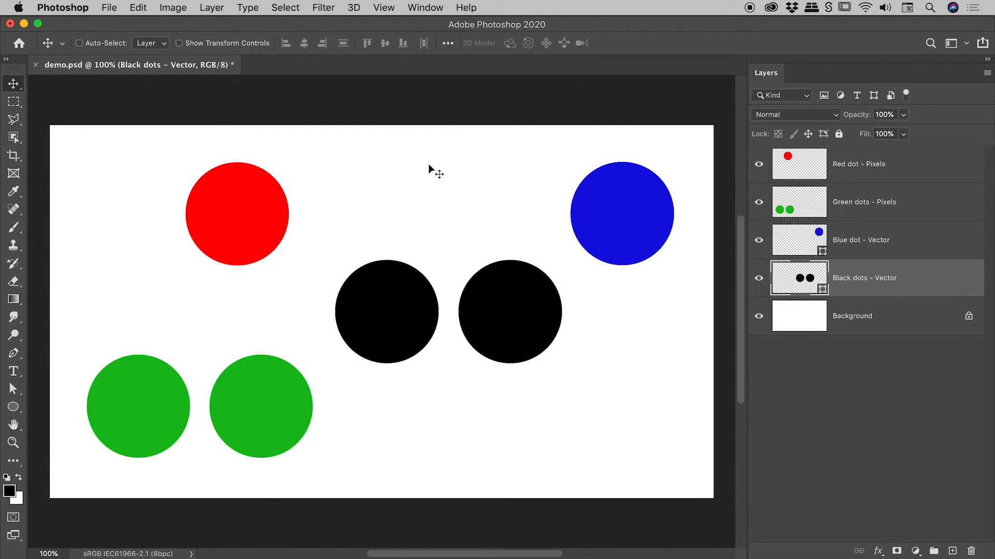
key(super+z)
key(super+z)
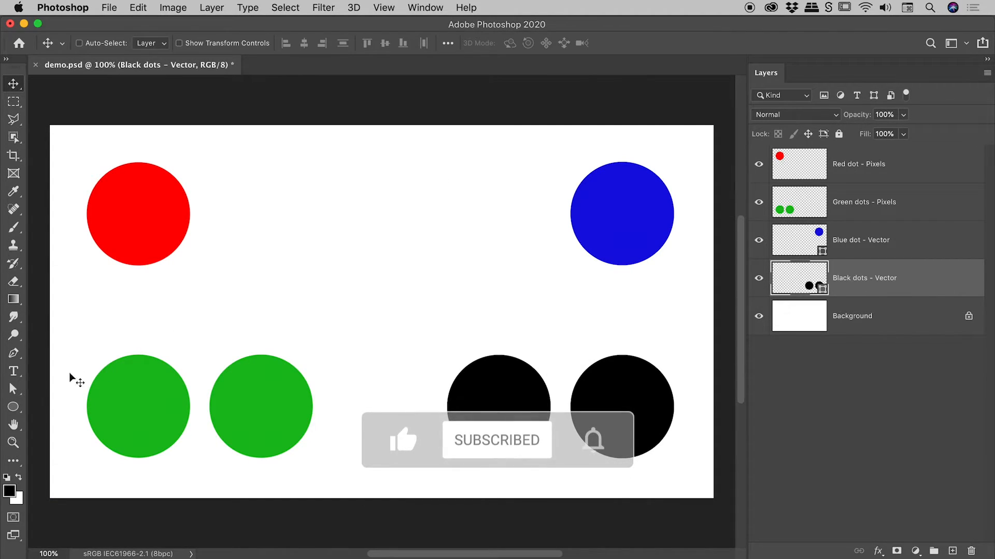
Step: Activate the Path Selection Tool and select the Red dot - Pixels layer
click(13, 389)
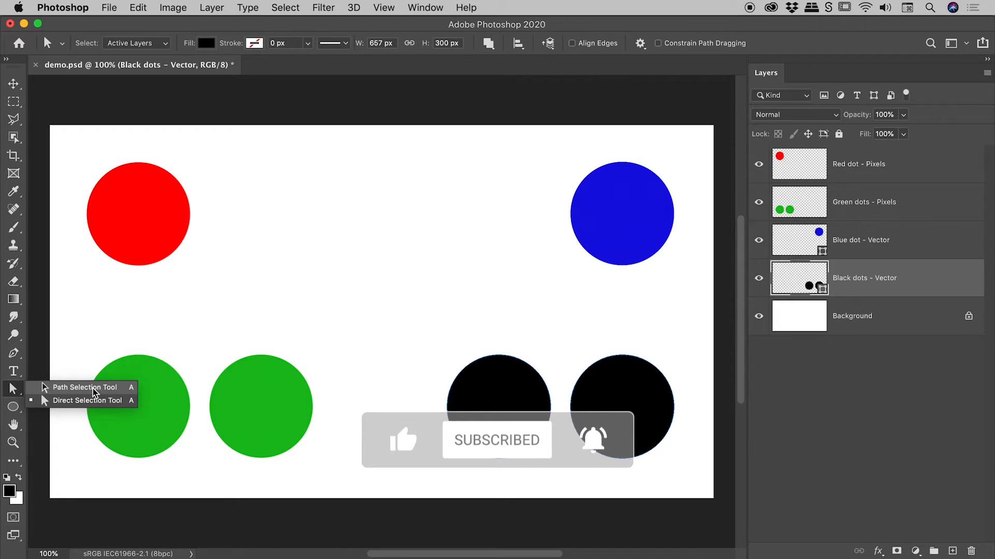
click(93, 388)
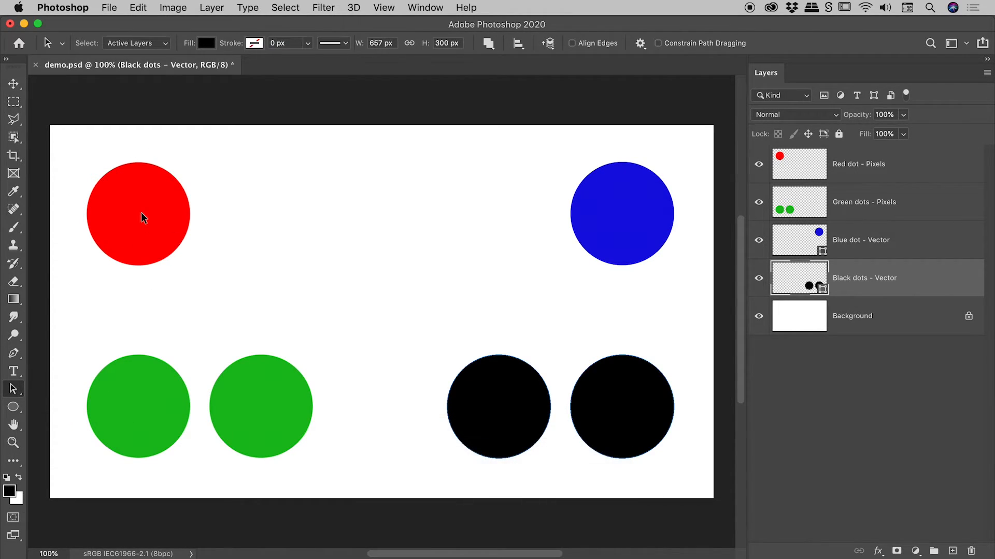
click(872, 163)
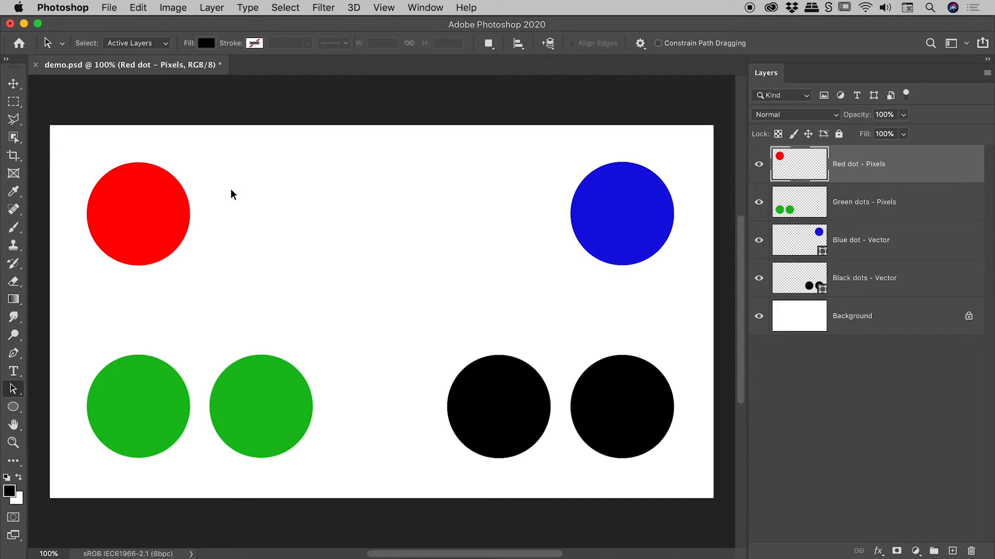
right_click(12, 389)
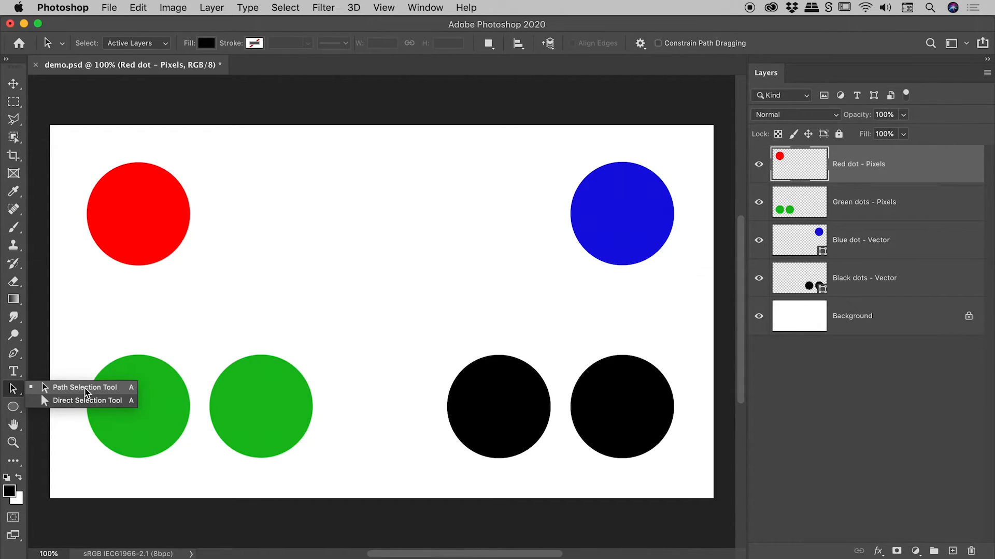
click(85, 391)
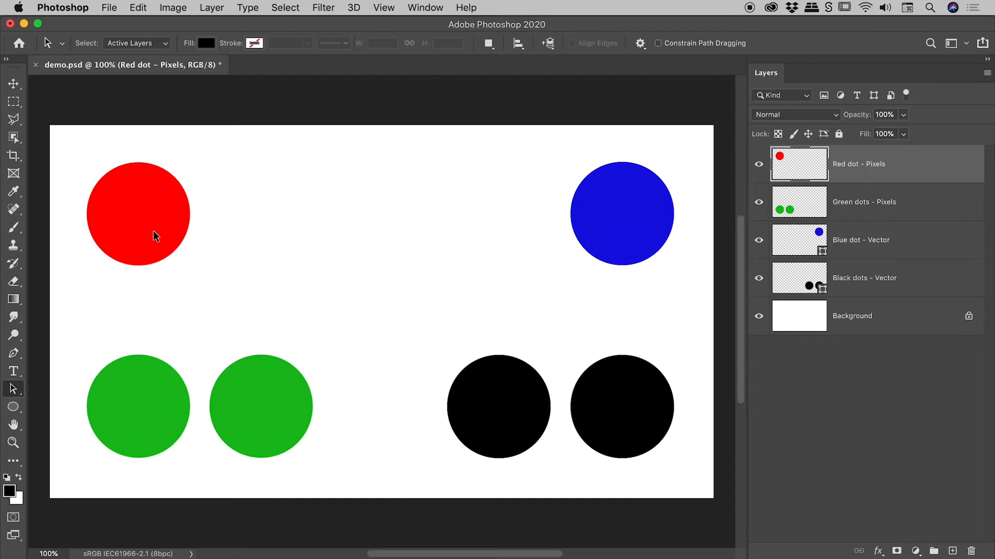
Step: Keep the Path Selection Tool active and select the Blue dot - Vector layer
right_click(22, 383)
click(91, 388)
click(904, 253)
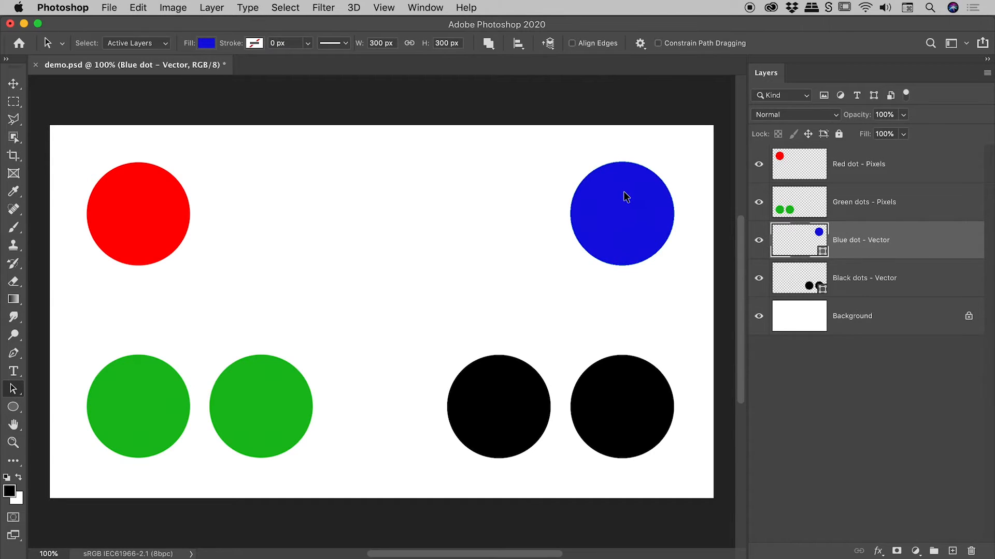
Step: Move the blue dot to the left, and on the Black dots - Vector layer move only the left black dot up and left
click(623, 192)
drag(614, 200, 433, 184)
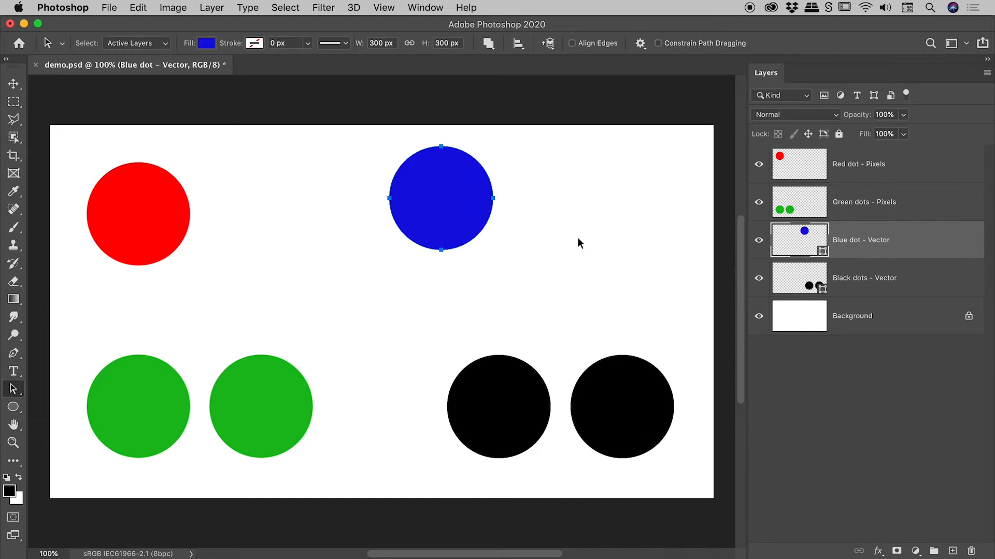
click(881, 286)
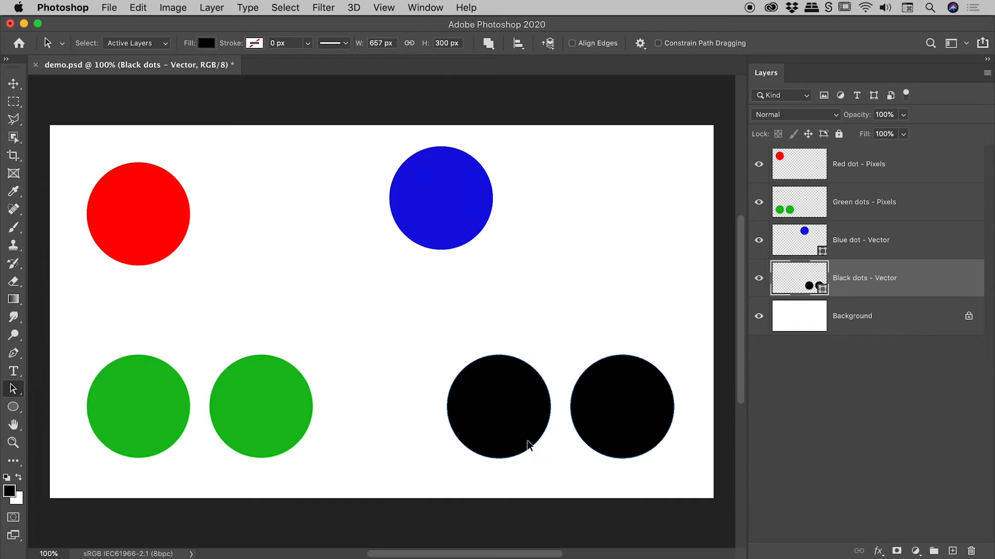
click(515, 402)
drag(500, 406, 413, 338)
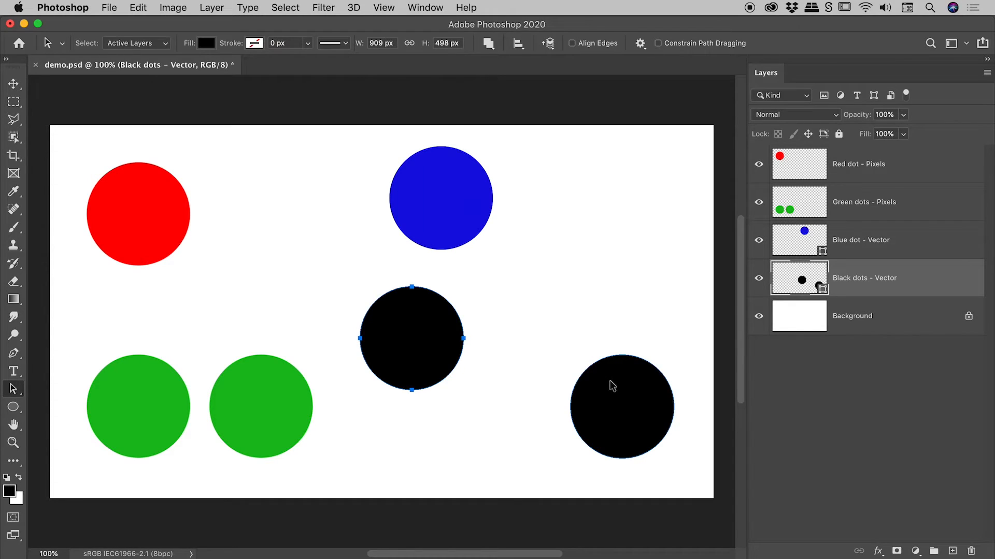
Step: Keep the Path Selection Tool active and undo the moves of the left black dot and the blue dot
right_click(13, 389)
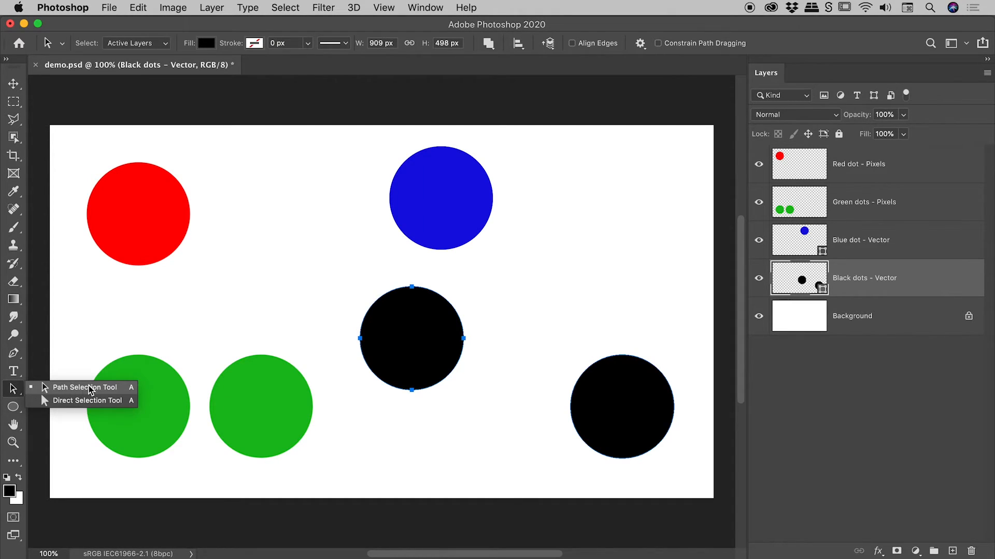
click(91, 388)
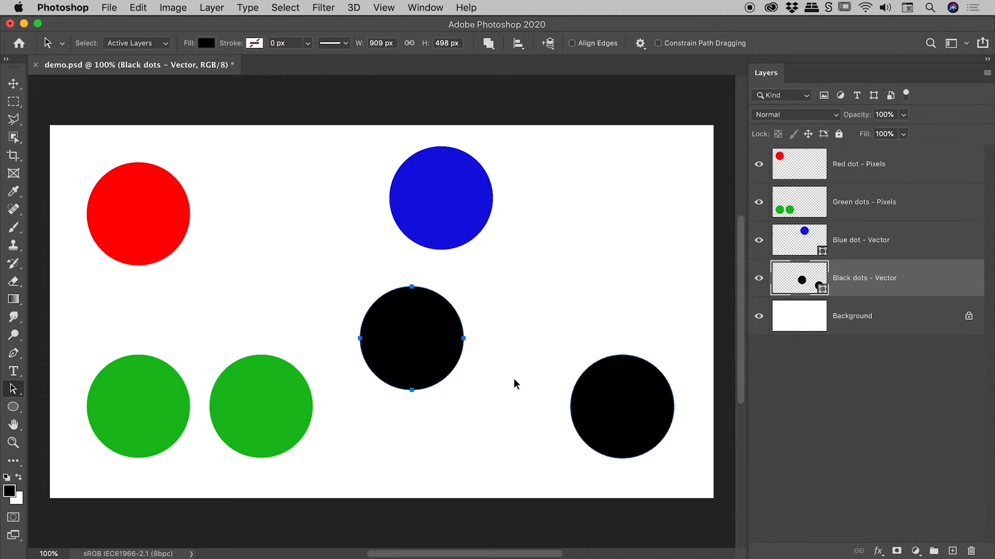
key(super+z)
key(super+z)
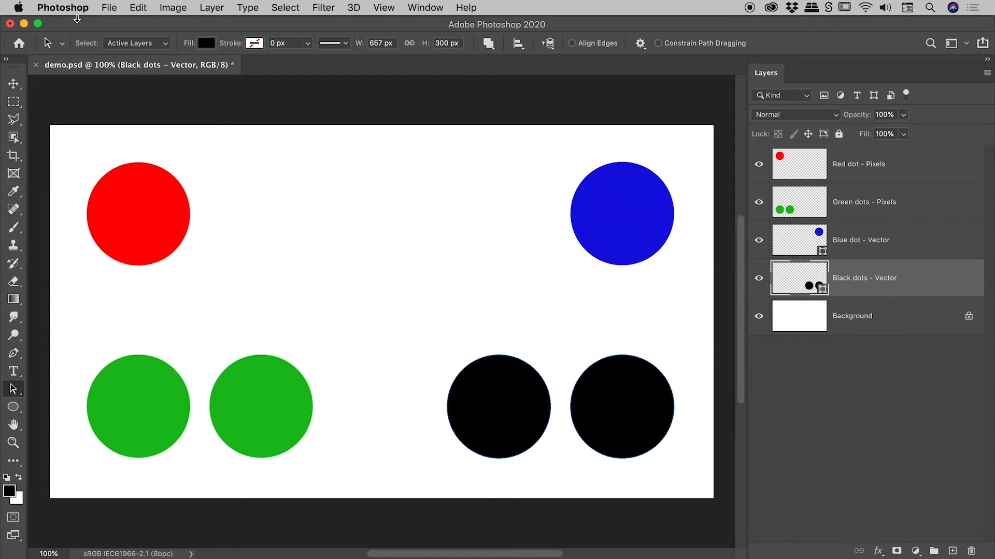
Step: Set the Path Selection Tool to select from All Layers and deselect every layer
click(157, 43)
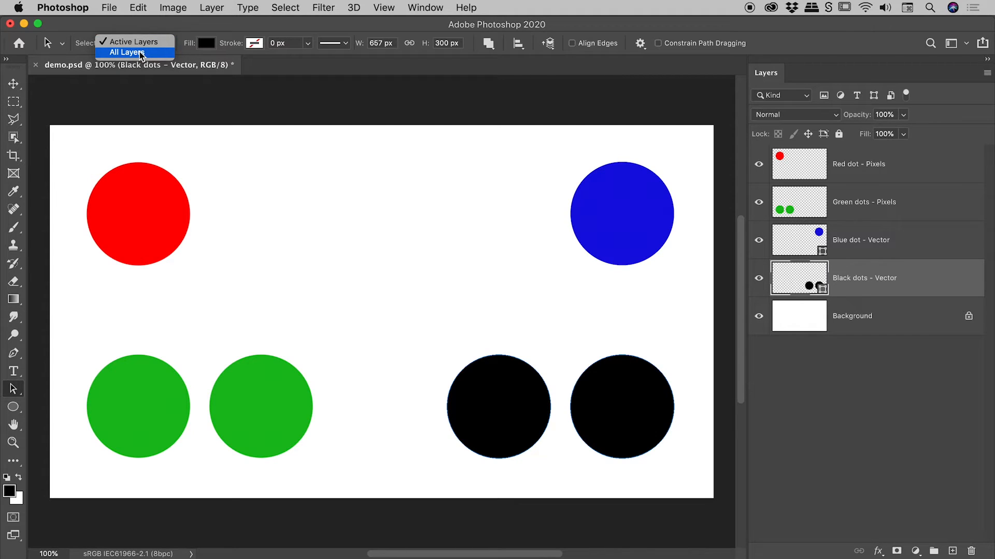
click(140, 54)
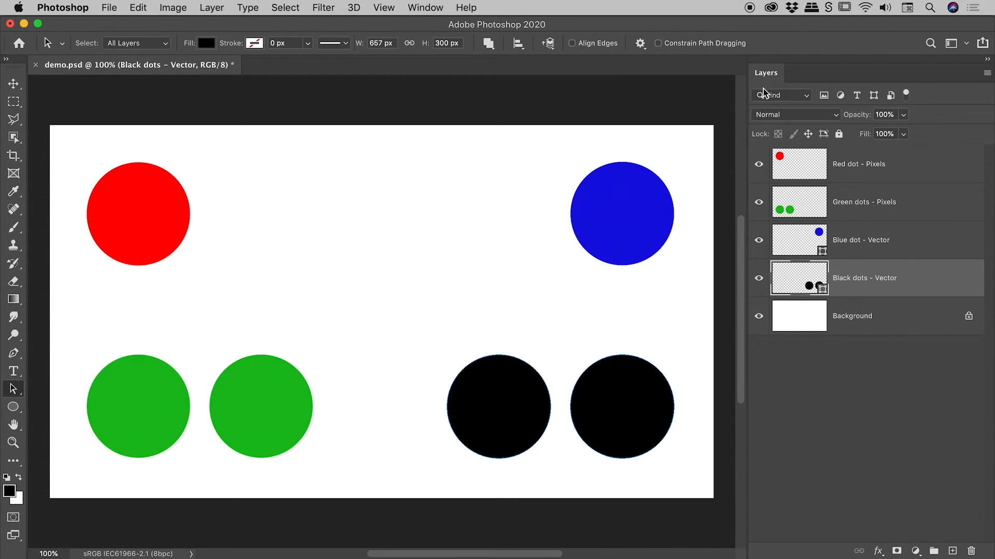
click(872, 390)
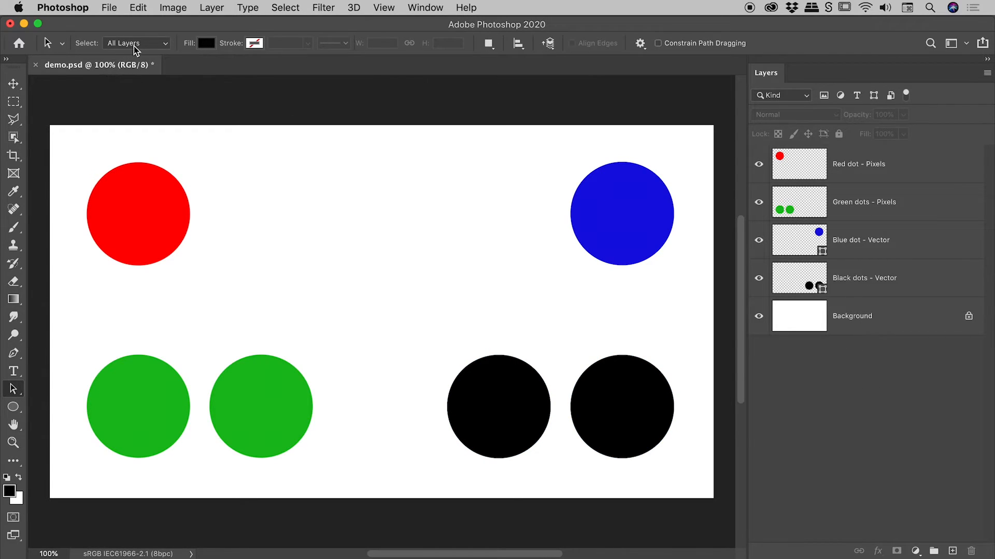
Step: Select and move the left black dot and the blue dot directly on the canvas toward its centre, and undo both moves
click(640, 214)
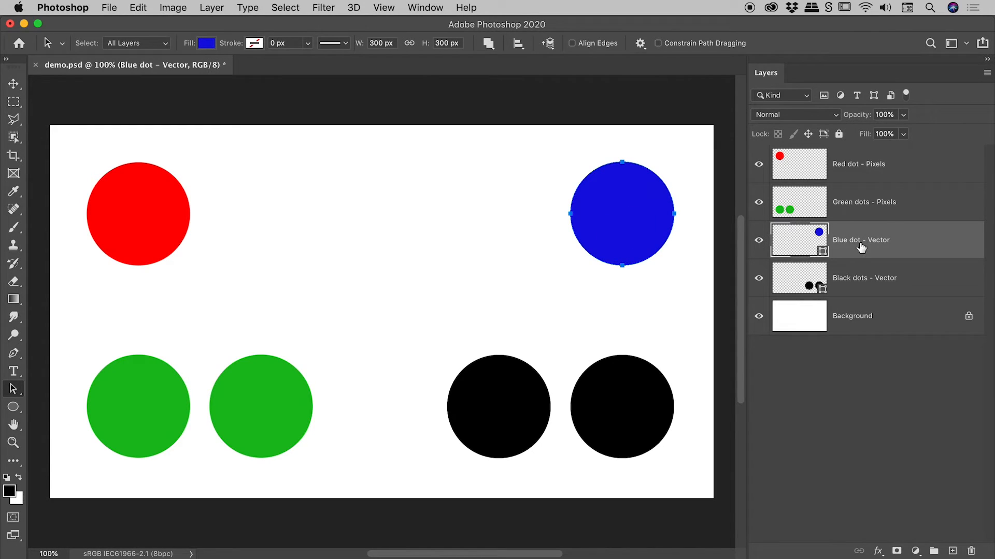
click(486, 396)
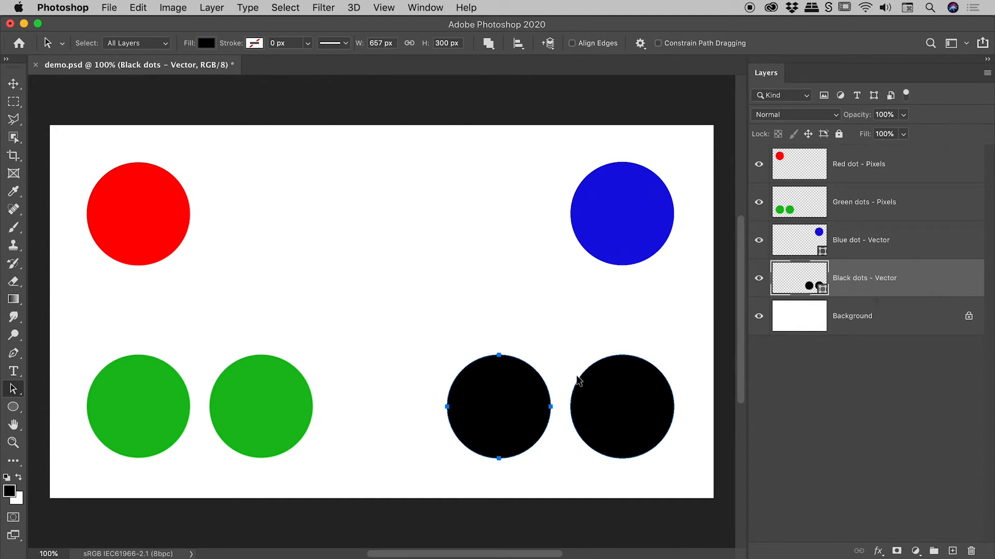
drag(499, 413, 405, 282)
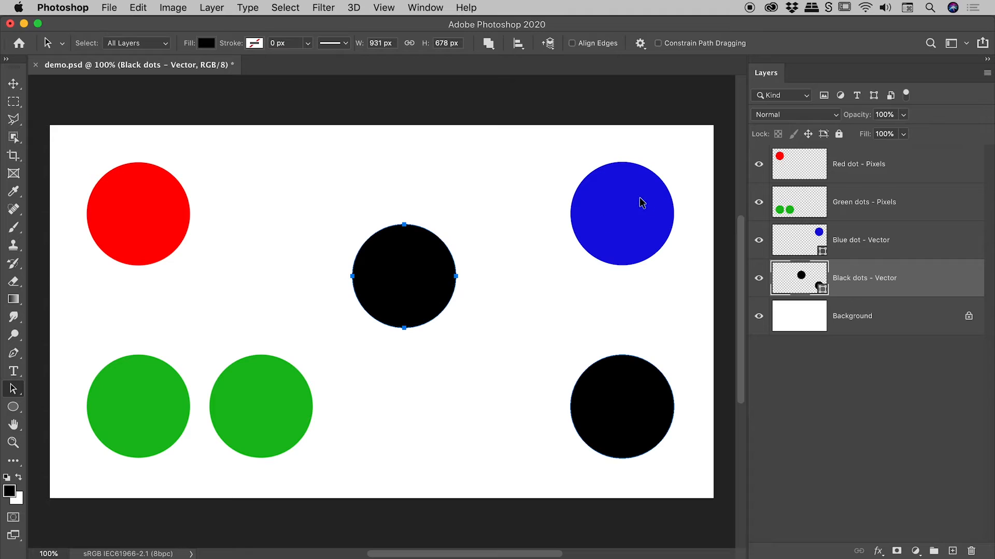
click(641, 204)
drag(606, 227, 523, 324)
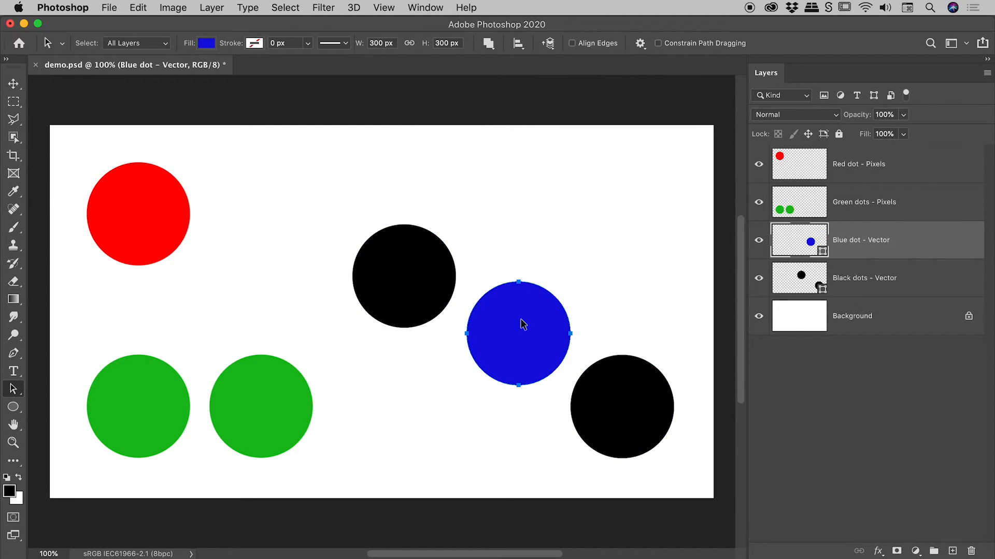
key(super+z)
key(super+z)
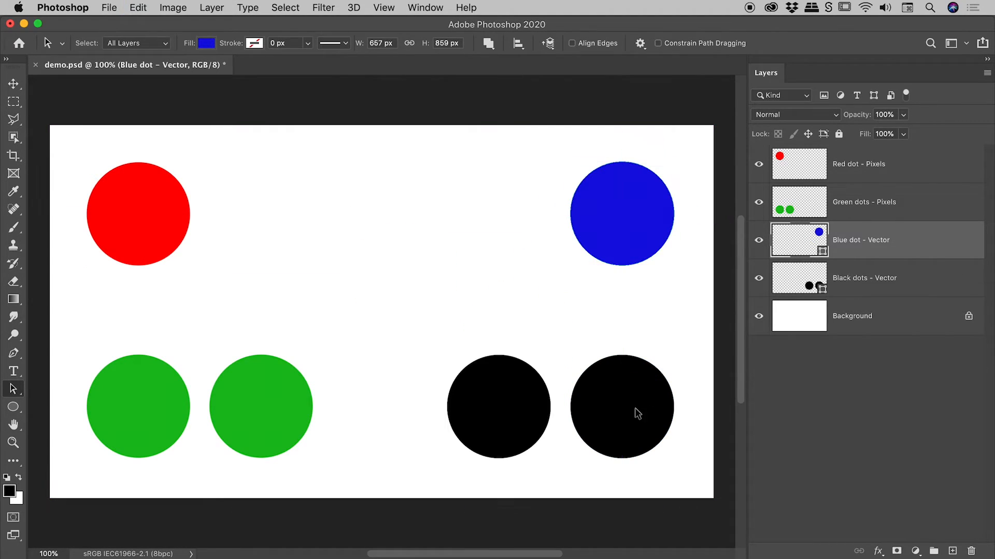
Step: Move the left black dot up and left and the blue dot down and left once more, and undo both moves
drag(506, 392, 338, 238)
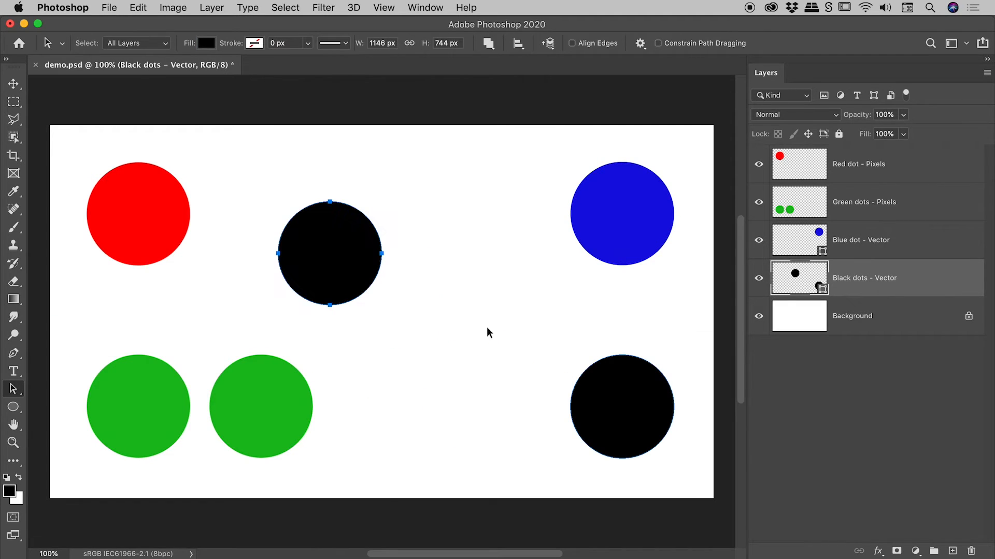
drag(623, 215, 458, 294)
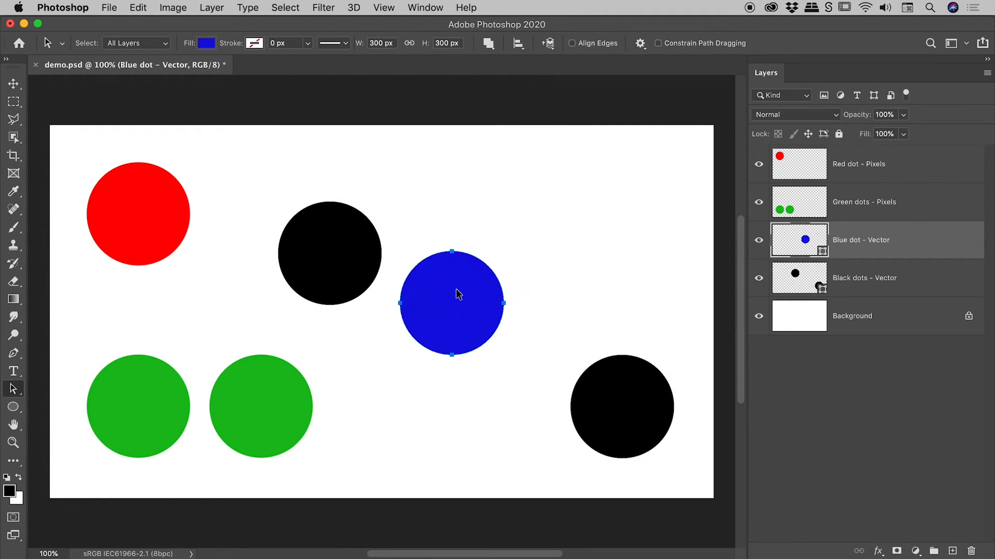
key(super+z)
key(super+z)
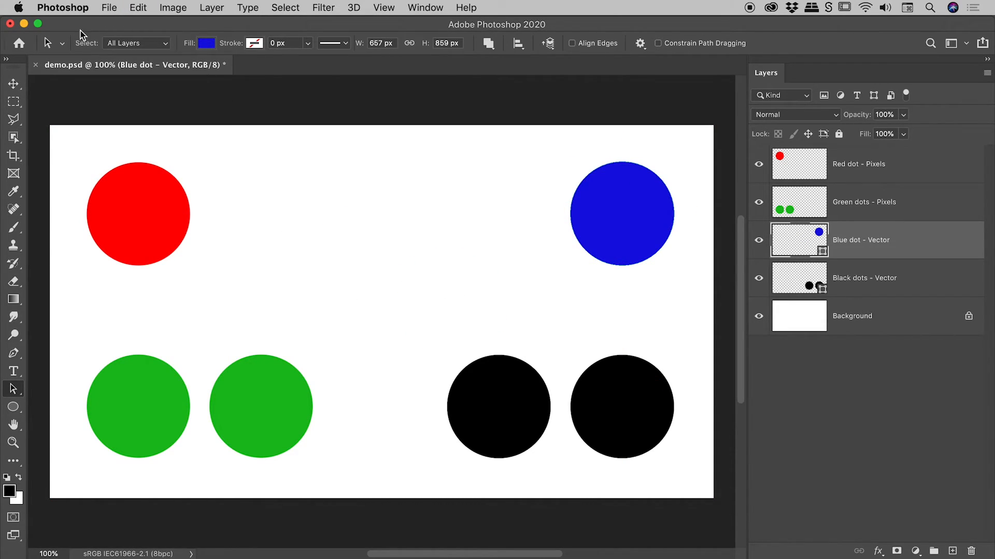
Step: Activate the Direct Selection Tool and limit its selection to Active Layers
click(164, 44)
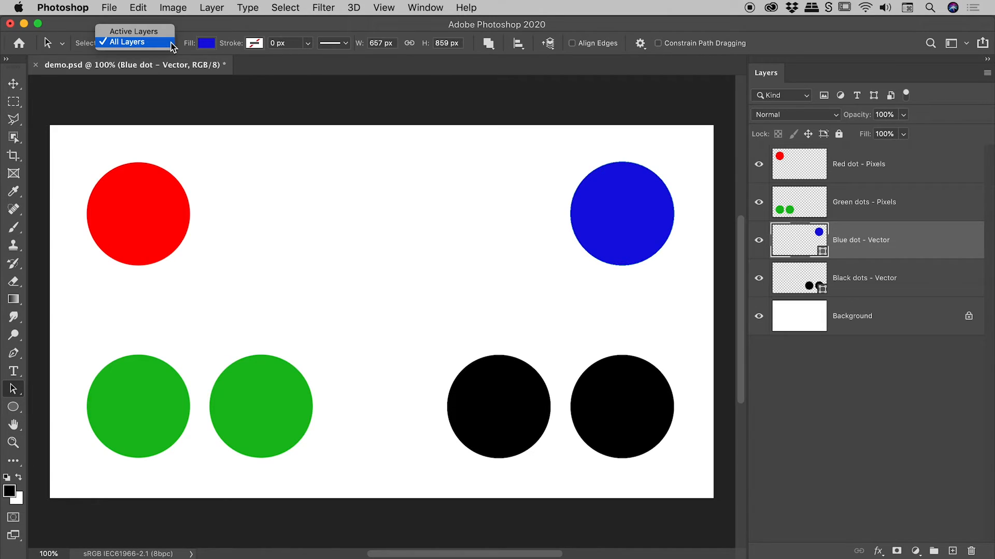
click(193, 31)
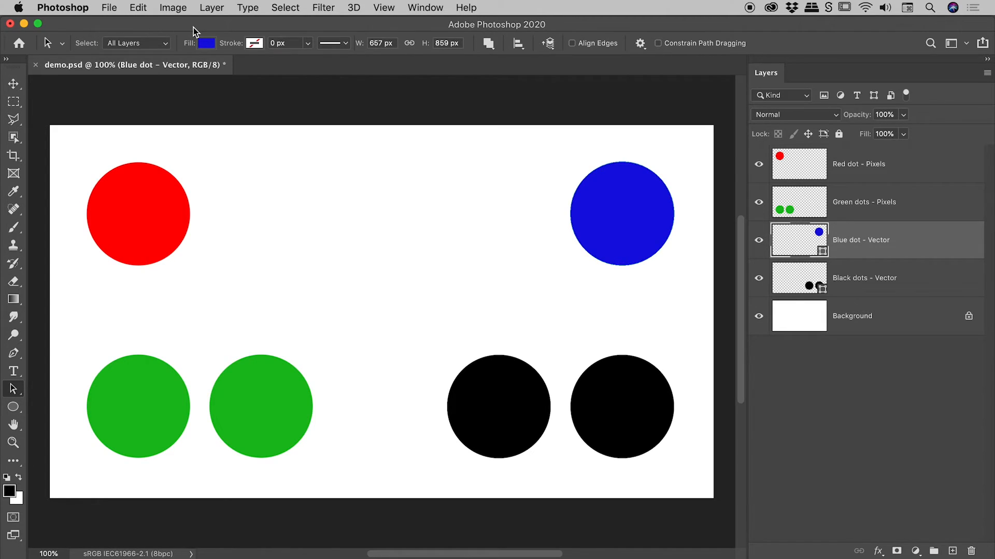
click(12, 388)
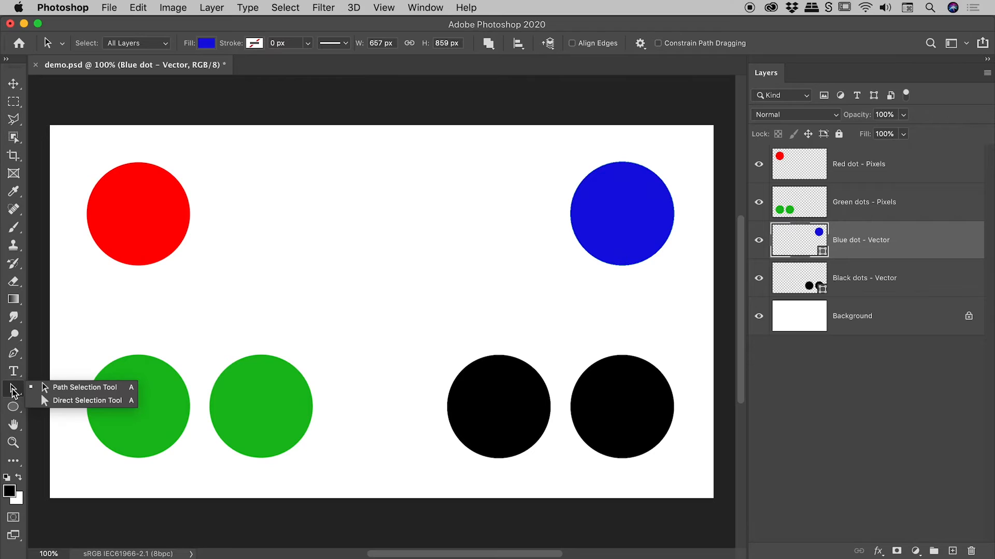
click(72, 401)
click(155, 44)
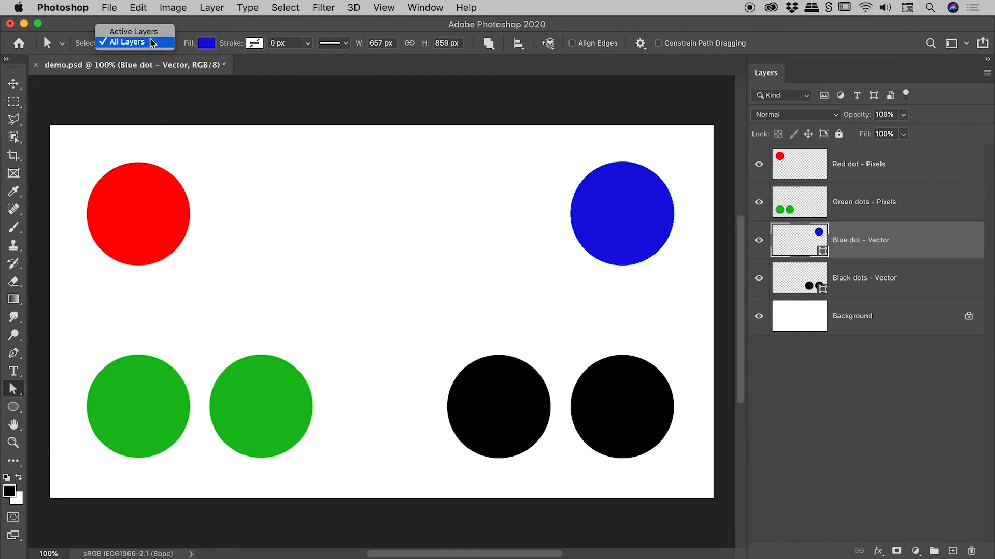
click(137, 31)
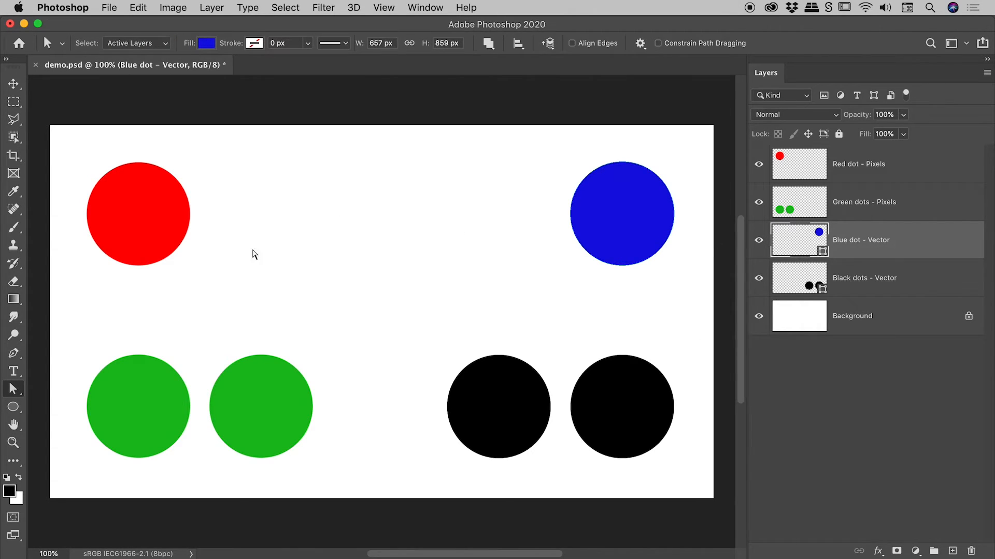
click(13, 389)
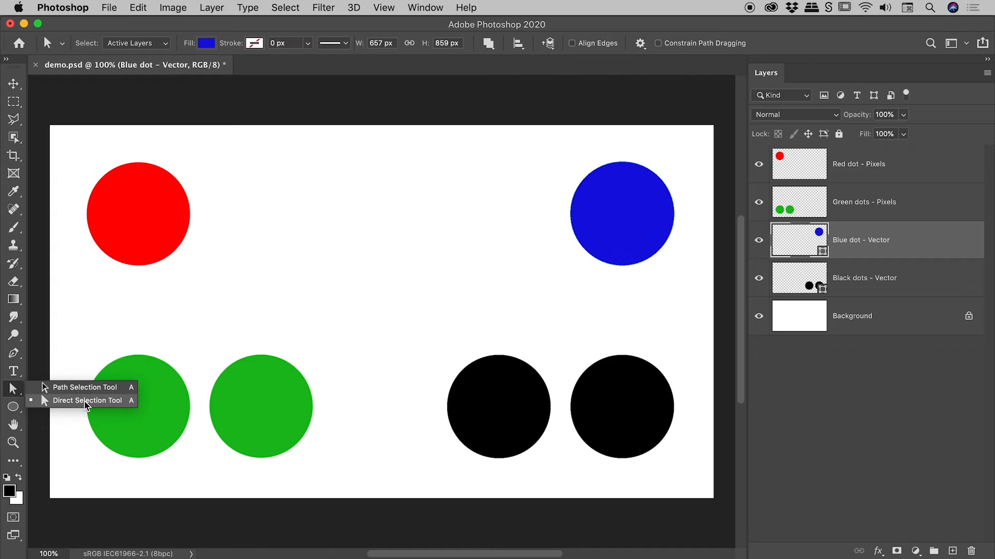
click(62, 400)
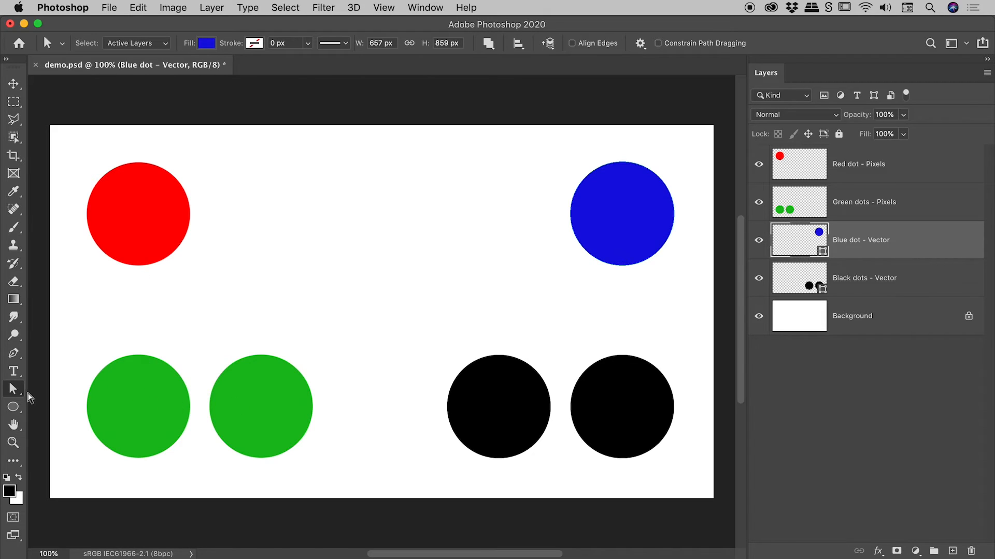
click(17, 388)
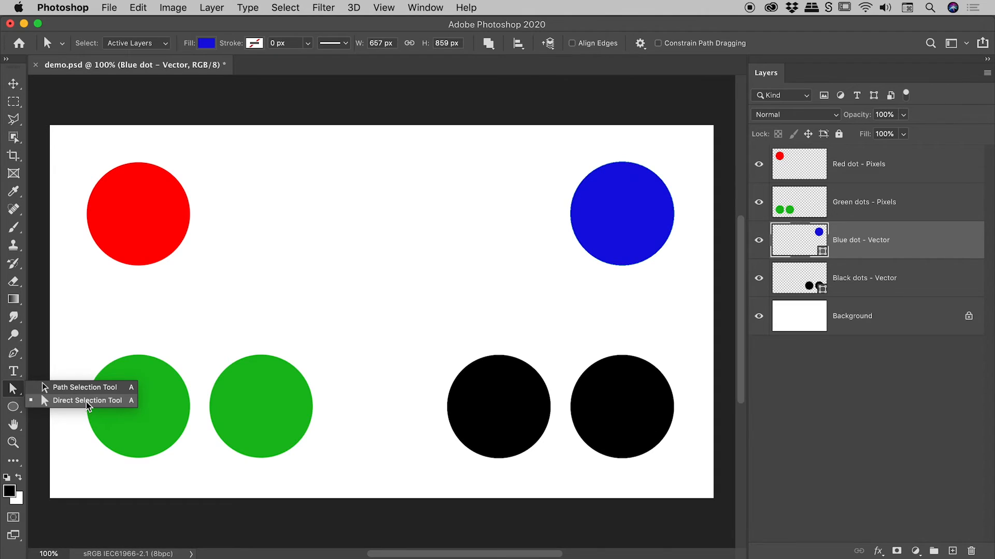
click(86, 402)
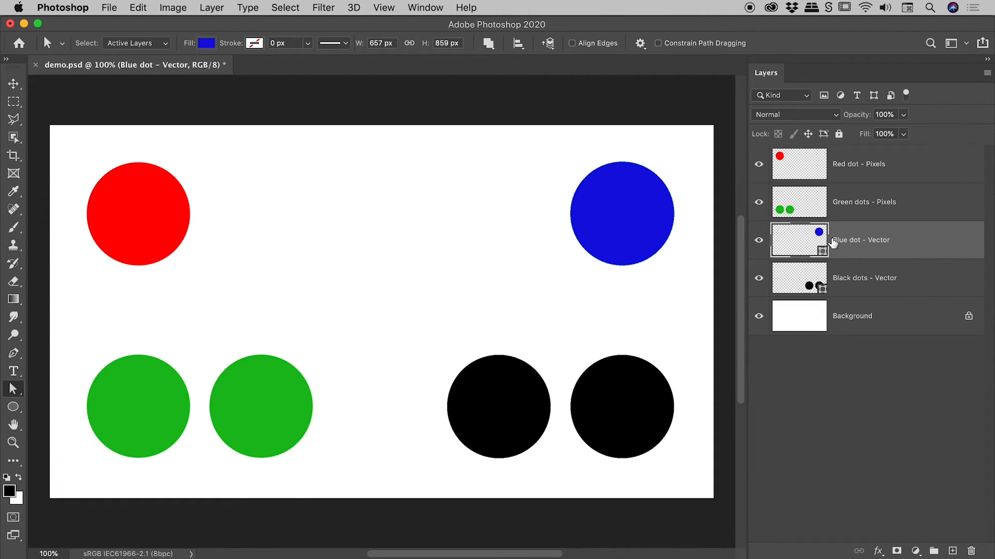
Step: Select all anchor points of the blue dot with a marquee, move the whole dot left, and undo the move
drag(543, 138, 694, 293)
drag(622, 162, 539, 154)
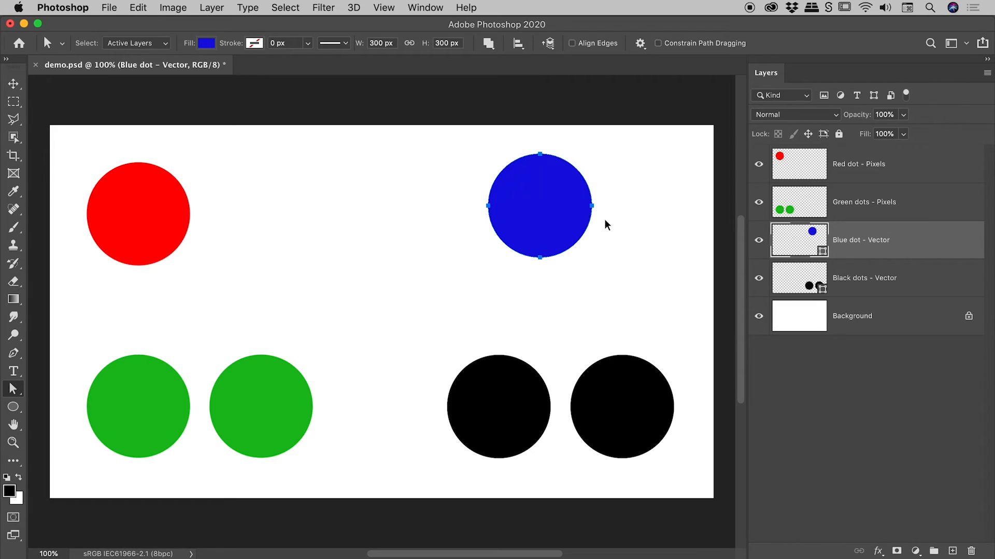
key(super+z)
Step: Select only the blue dot's top anchor point, pull it straight up to make the shape about 381 px high, and deselect the path
click(601, 138)
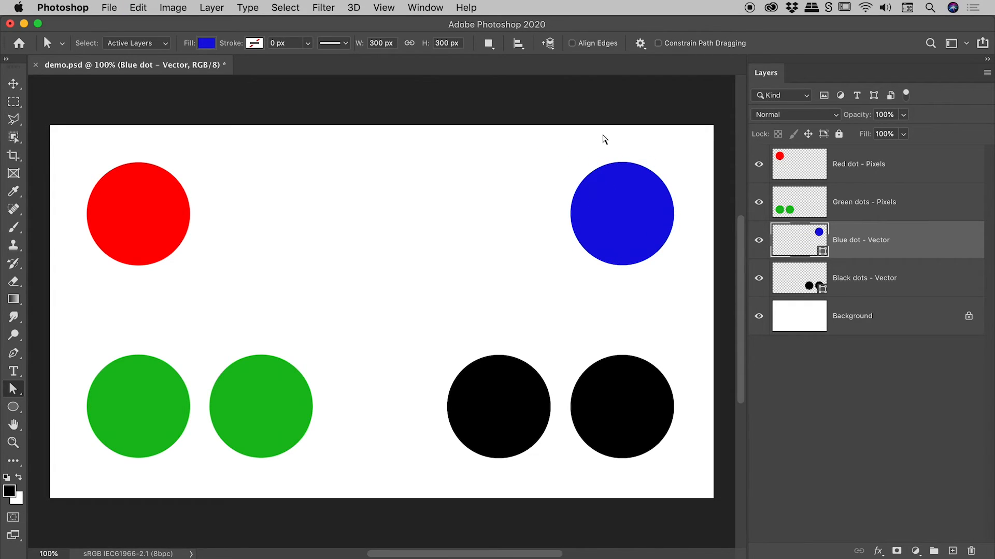
click(622, 162)
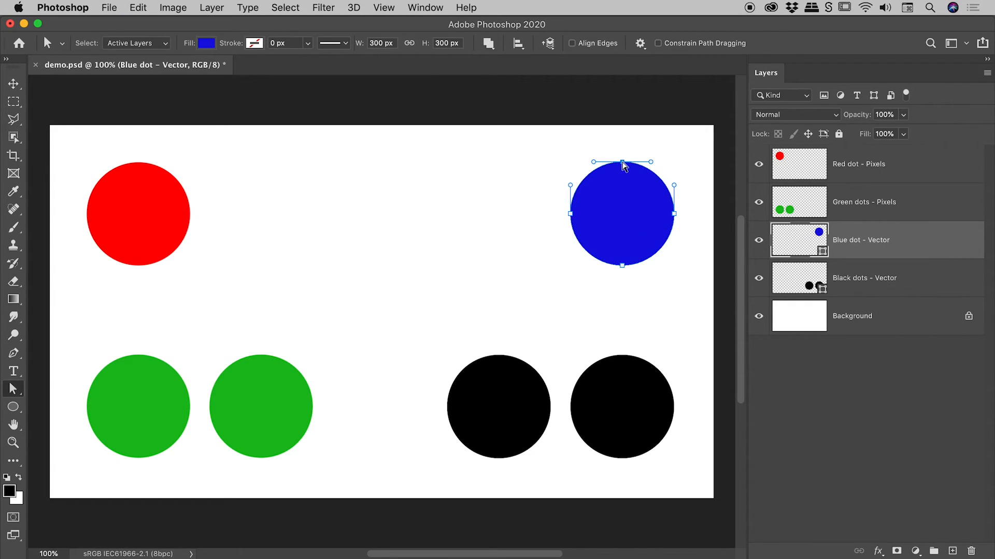
drag(622, 163, 622, 134)
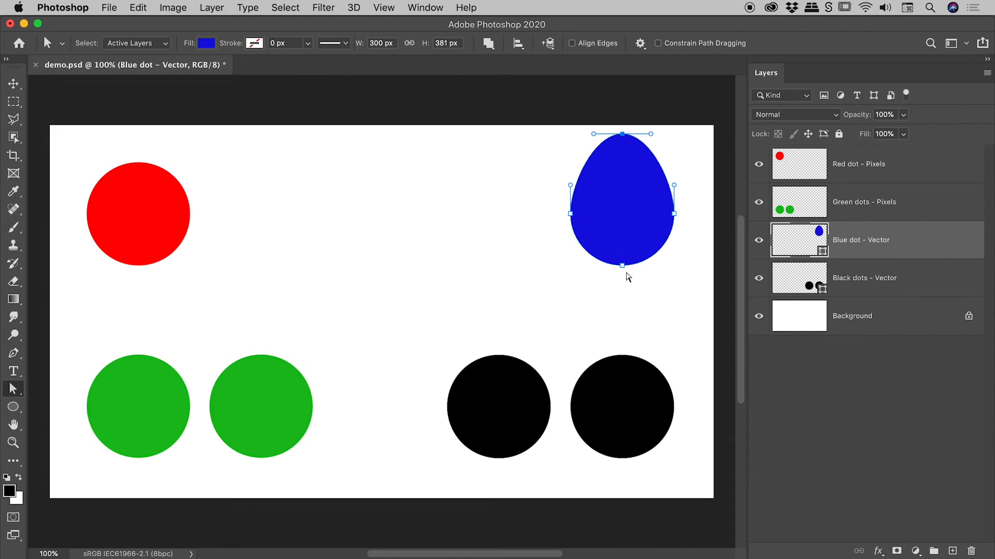
click(547, 284)
Step: Set selection to All Layers and pull the left black dot's leftmost anchor point left, widening the black shapes to about 773 px overall
drag(416, 327, 449, 389)
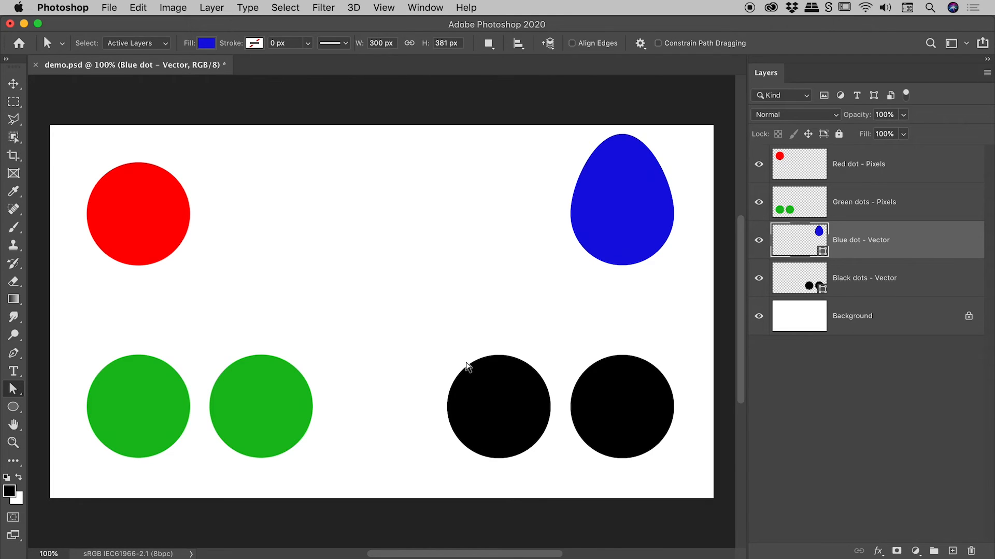
click(137, 44)
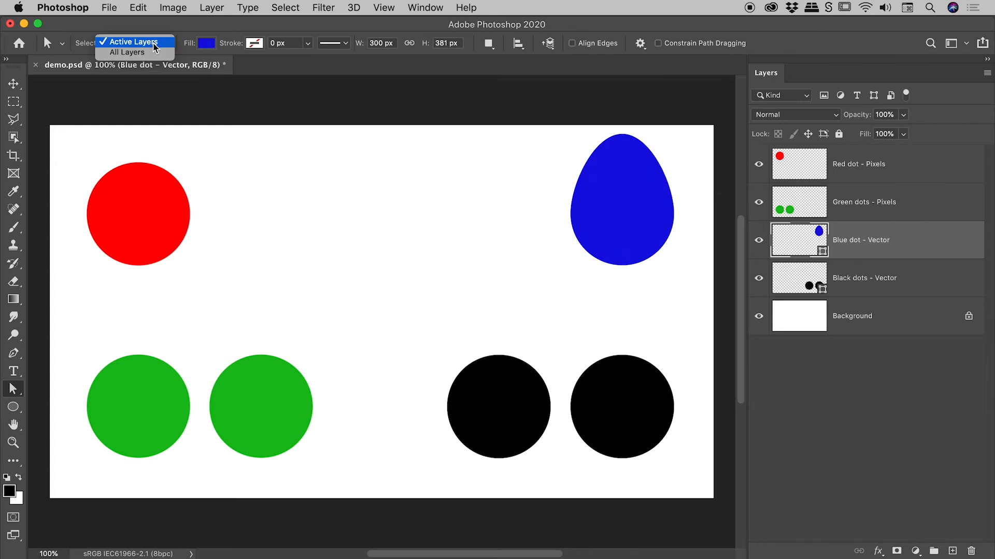
click(145, 51)
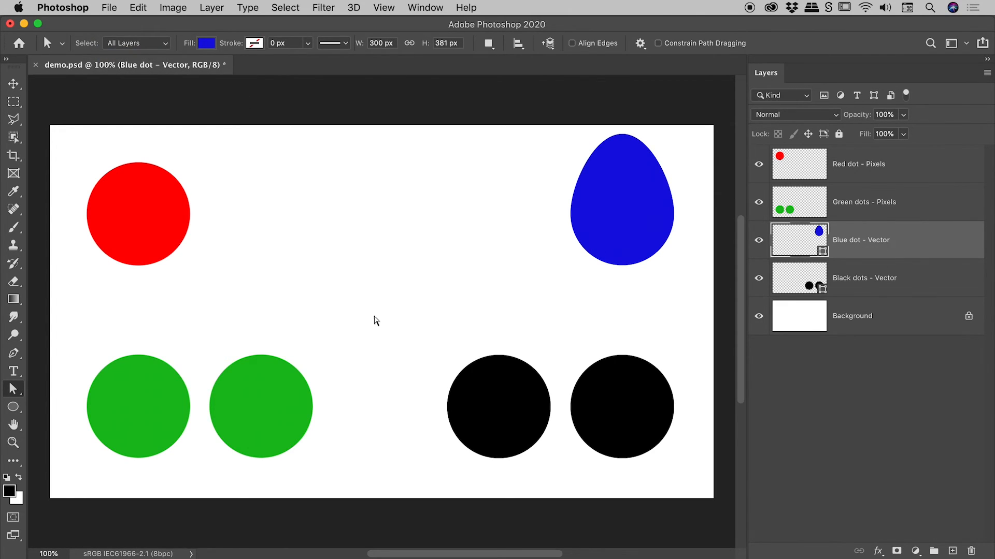
drag(402, 313, 485, 480)
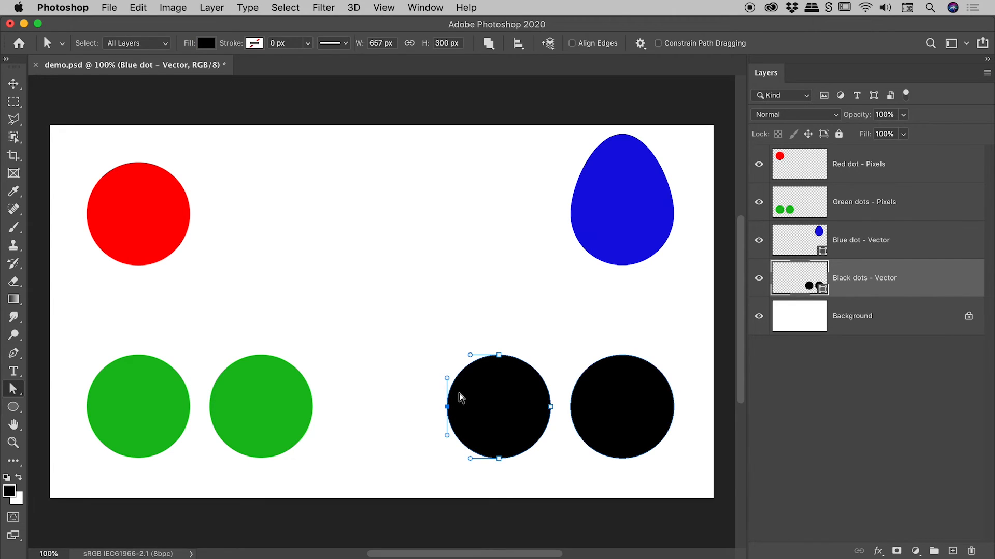
drag(446, 406, 407, 407)
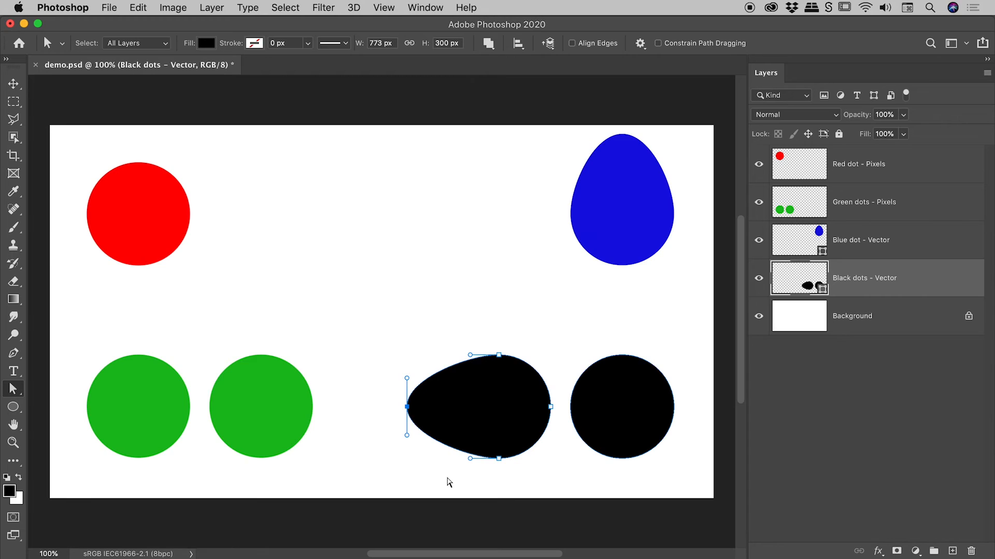
Step: Undo the anchor-point edits on the black and blue dots, keeping the Direct Selection Tool active
key(super+z)
key(super+z)
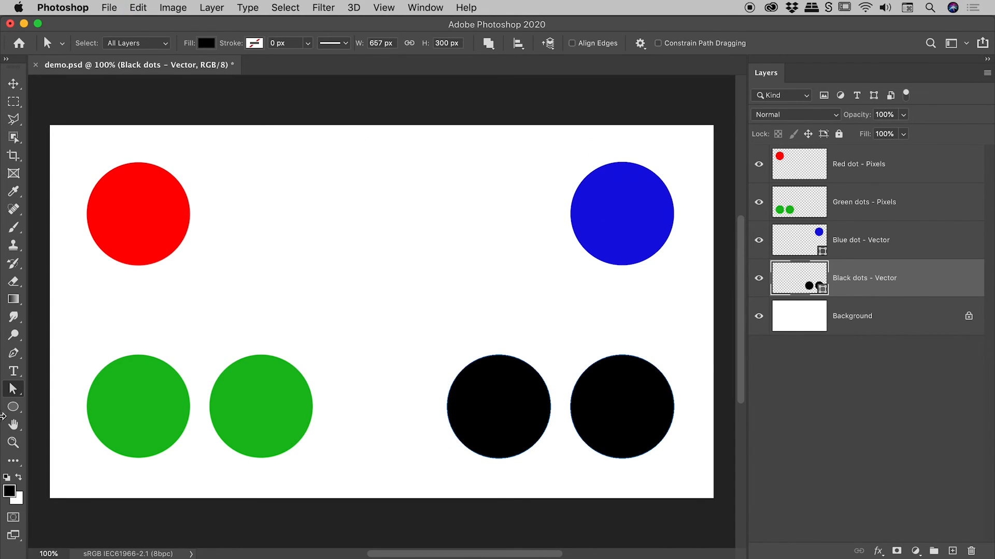
right_click(14, 389)
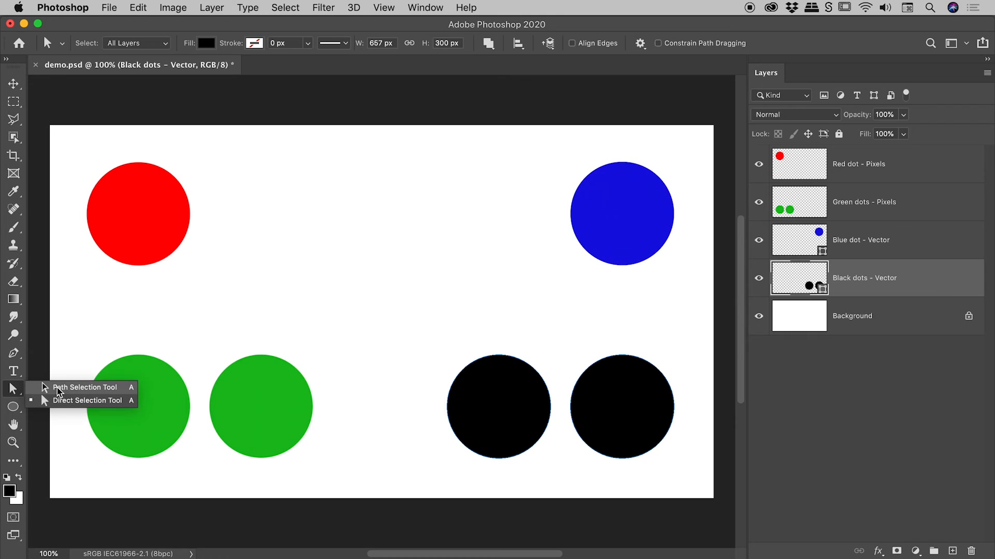
click(83, 400)
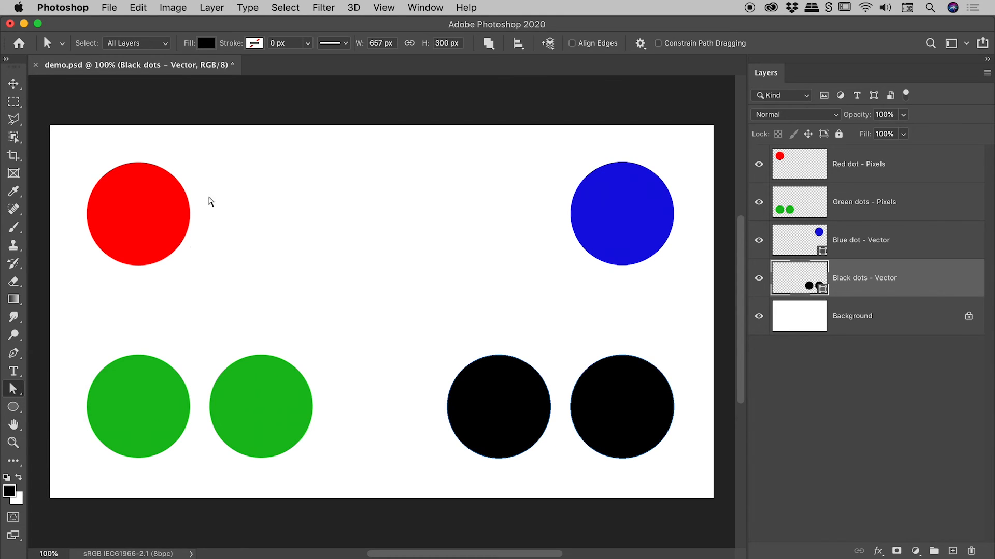
Step: Marquee-select the rightmost anchor points of the blue and right black dots, pull them right to about 740 px overall width, and deselect
click(847, 384)
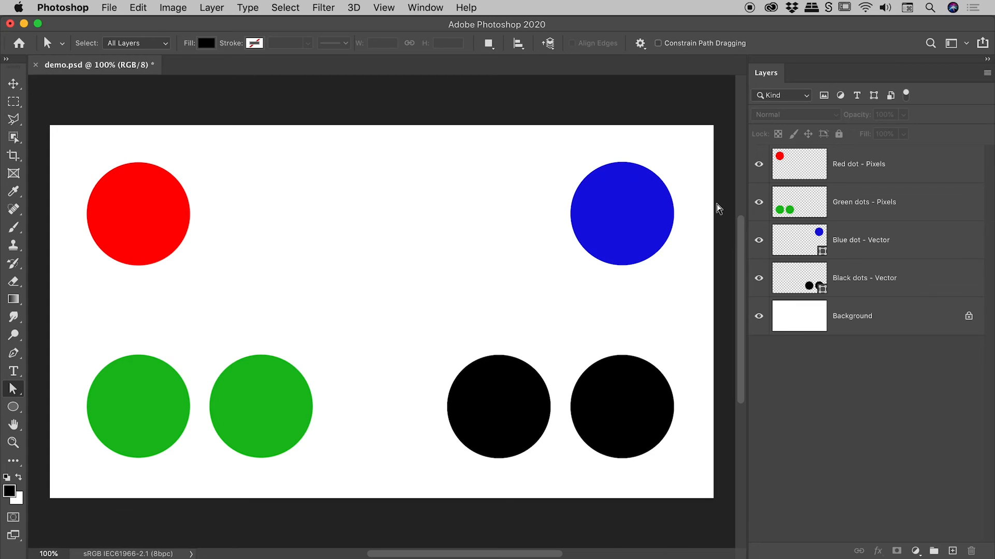
drag(713, 123, 654, 493)
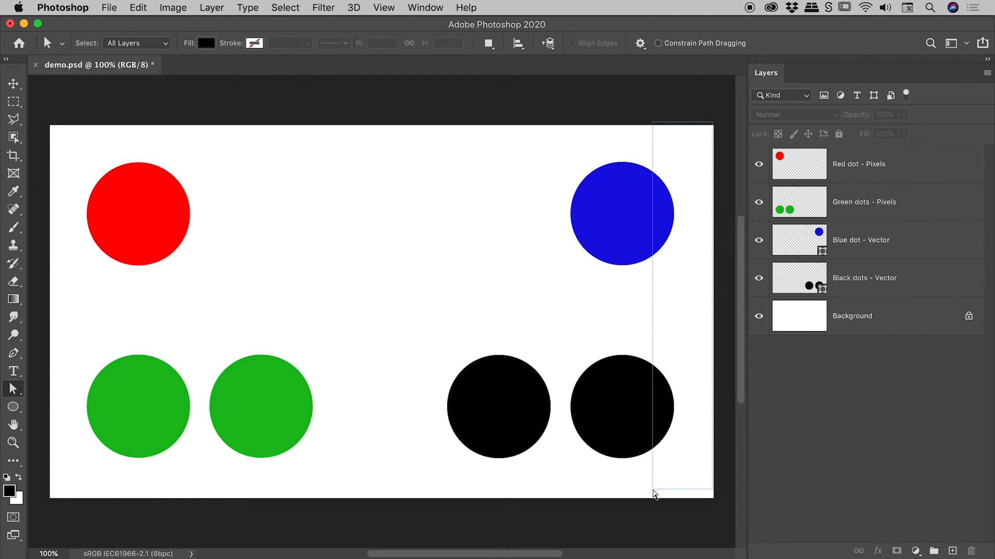
drag(653, 491, 654, 493)
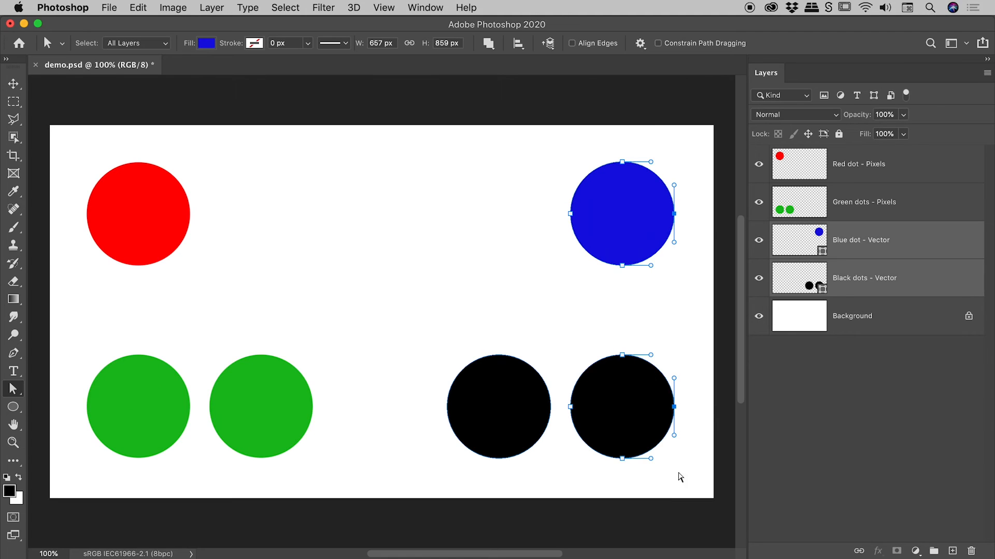
drag(674, 410, 704, 411)
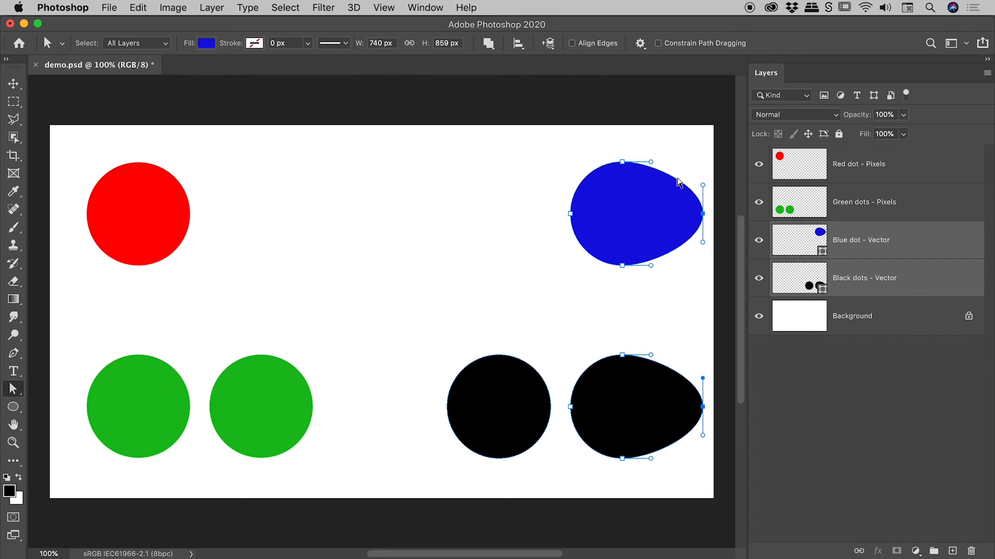
click(418, 188)
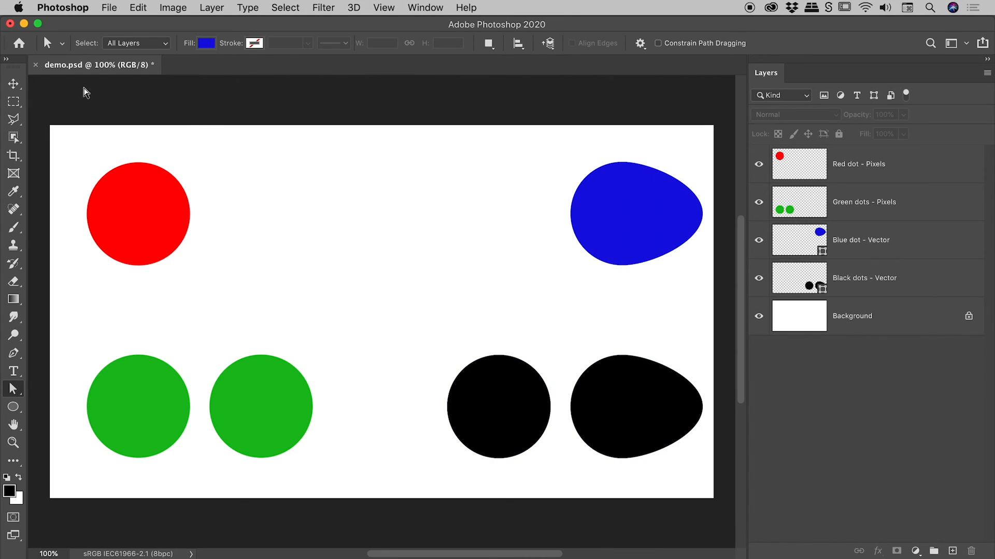
Step: Review the Move and Direct Selection tools in turn and activate the Path Selection Tool
click(14, 84)
right_click(13, 84)
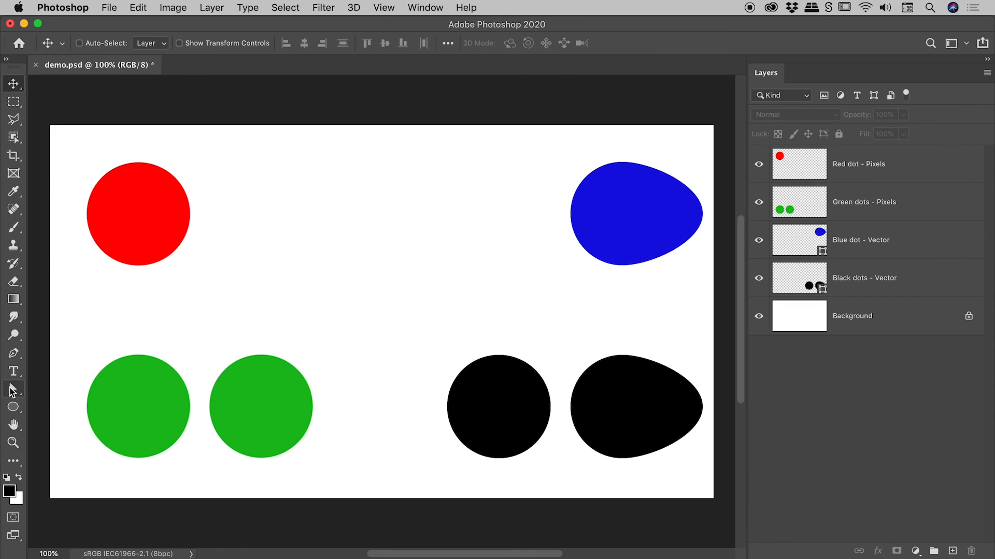
click(12, 389)
right_click(12, 389)
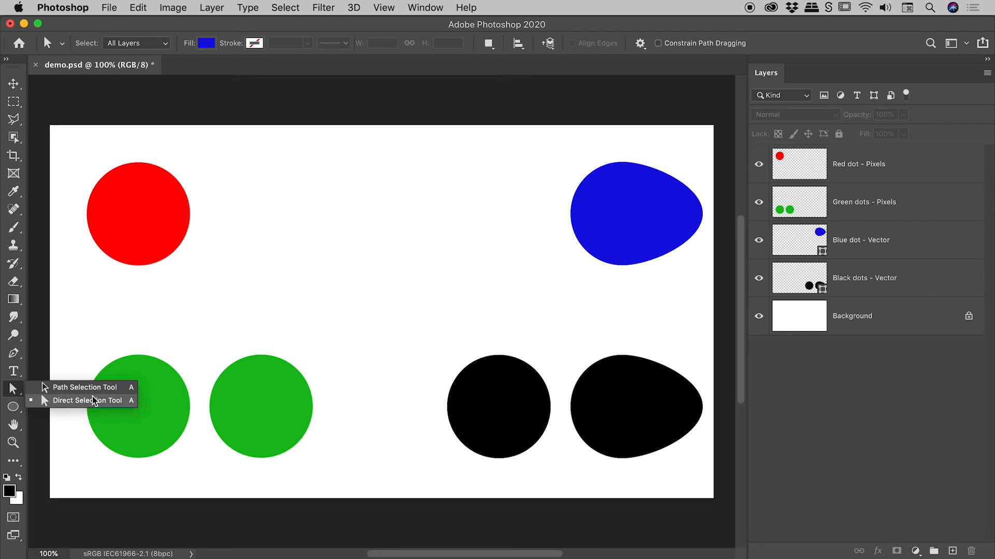
click(11, 394)
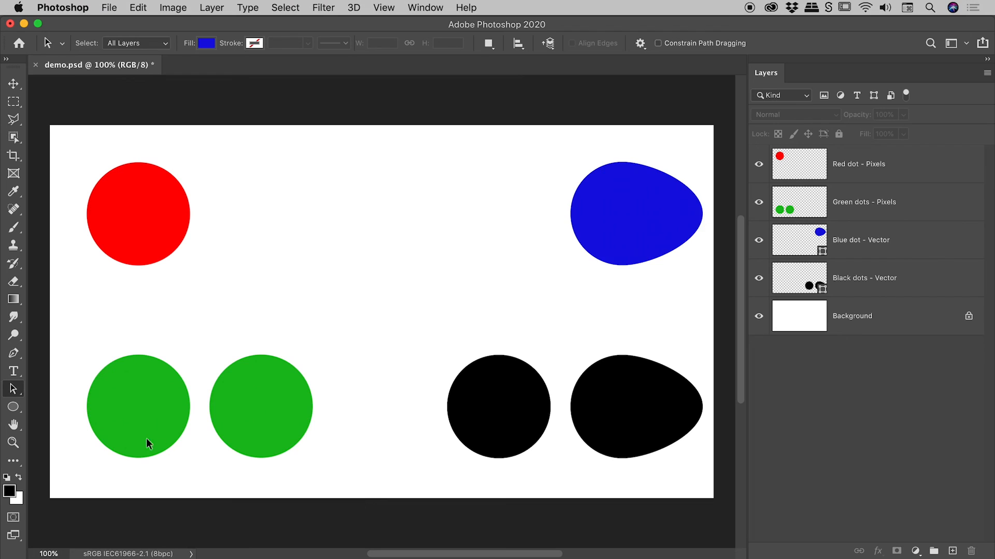
click(14, 392)
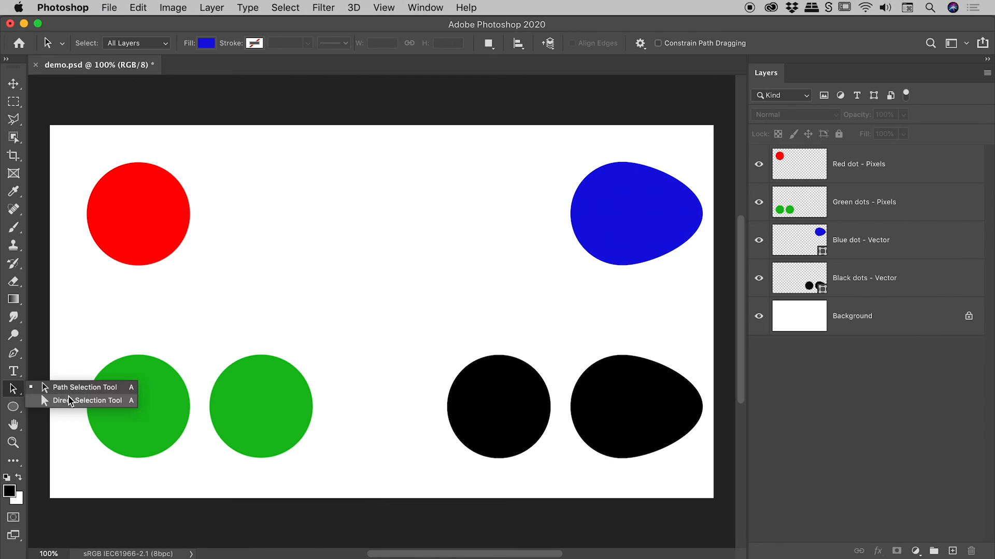
click(14, 390)
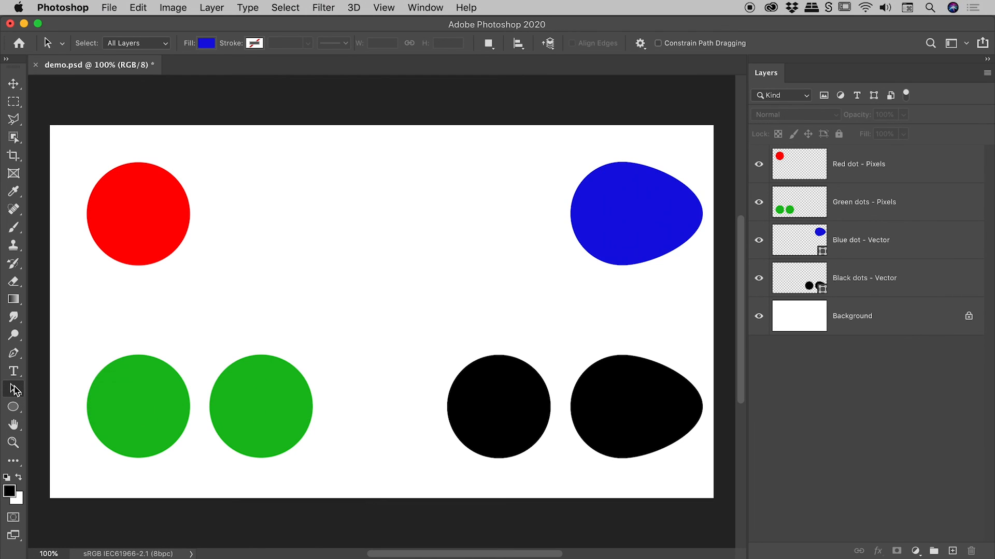